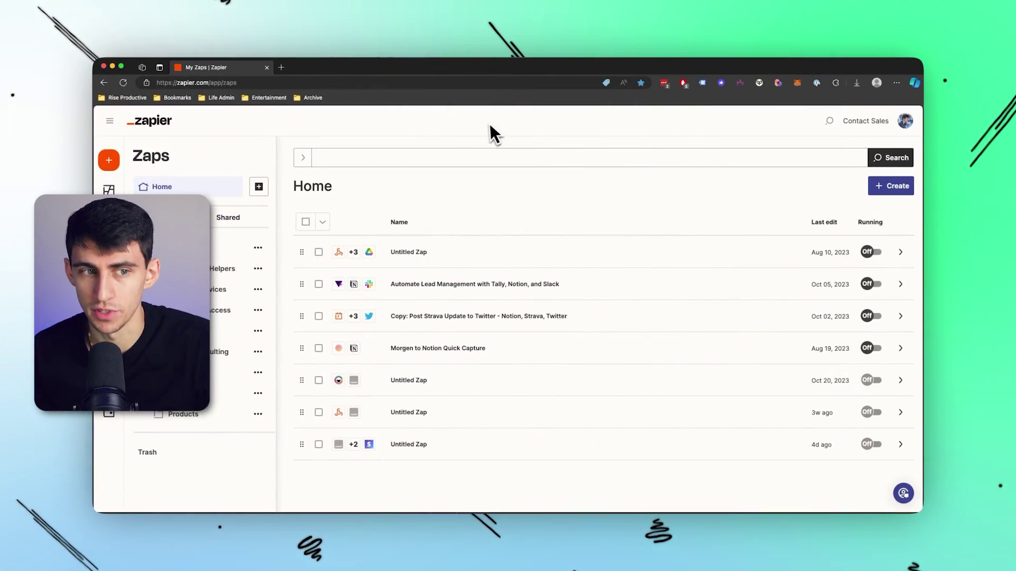
- Start a new Zap from the Create menu and look over its empty Trigger and Action steps
left_click(890, 186)
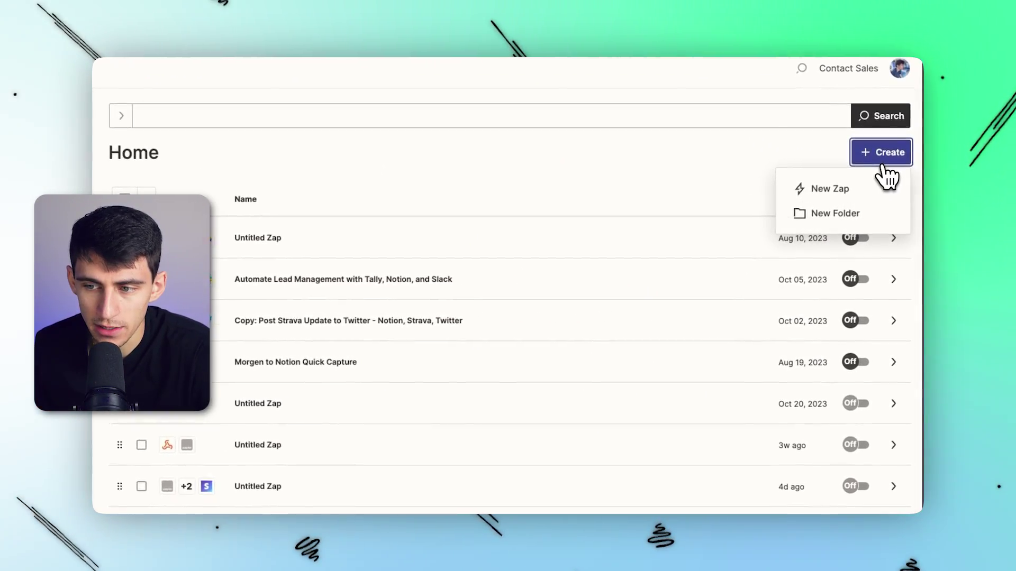
left_click(829, 188)
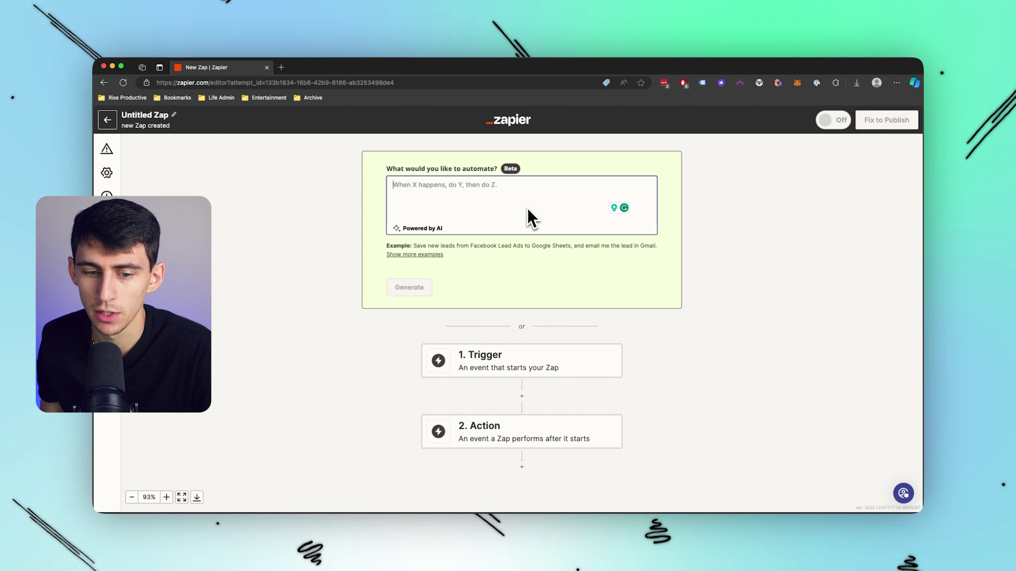
scroll(528, 270, "down", 1)
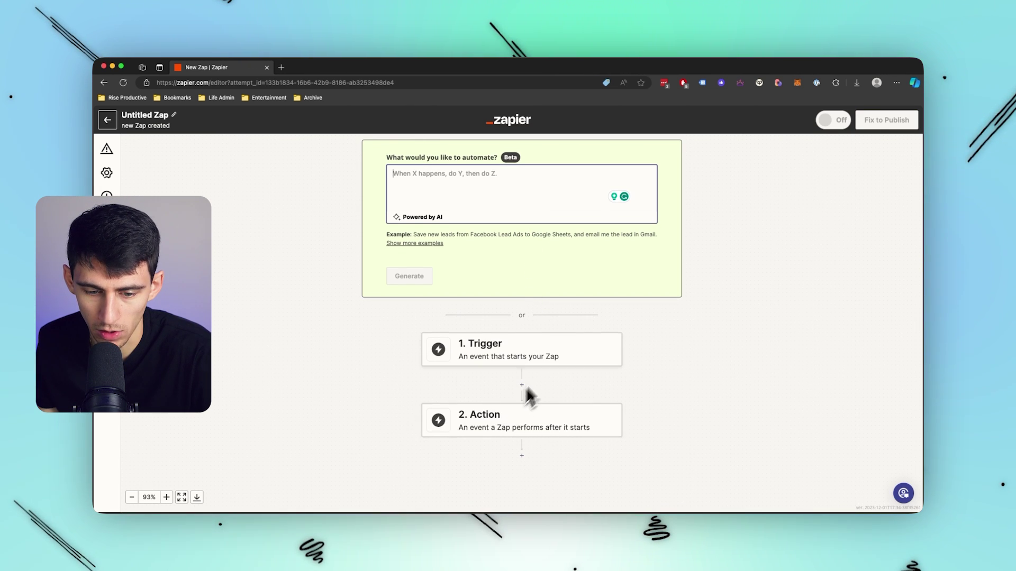
scroll(528, 394, "down", 1)
scroll(639, 390, "down", 4)
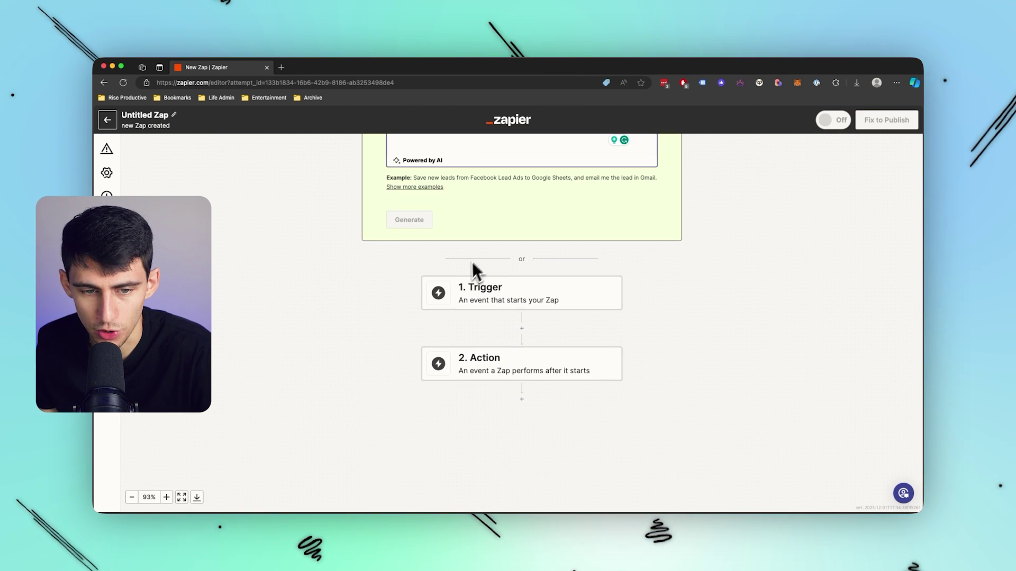
scroll(534, 285, "up", 7)
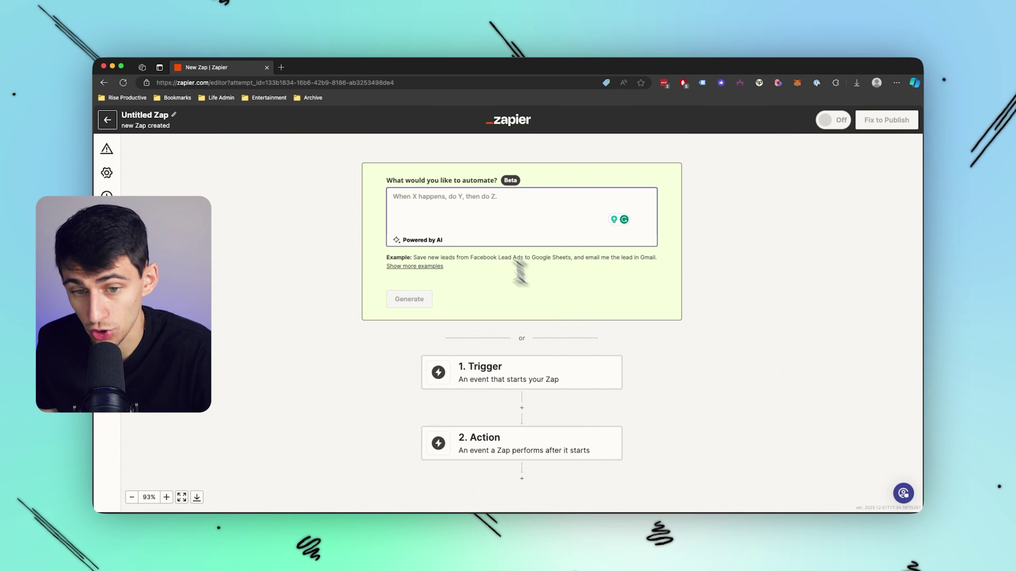
- Write the prompt's trigger as 'When a new asset is uploaded in Frame.io'
left_click(463, 213)
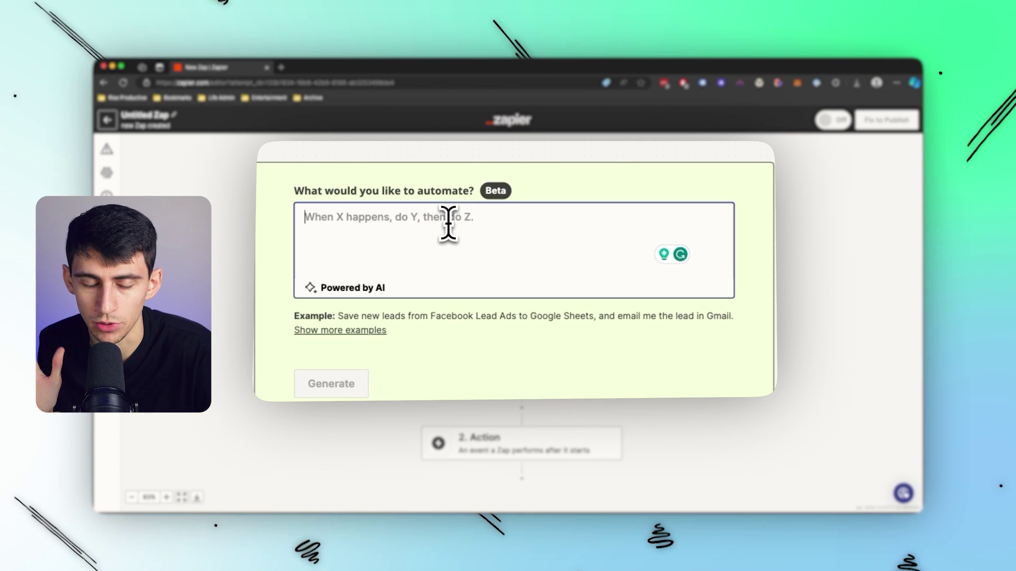
type("When X happens in X product then Y happens in Y Product")
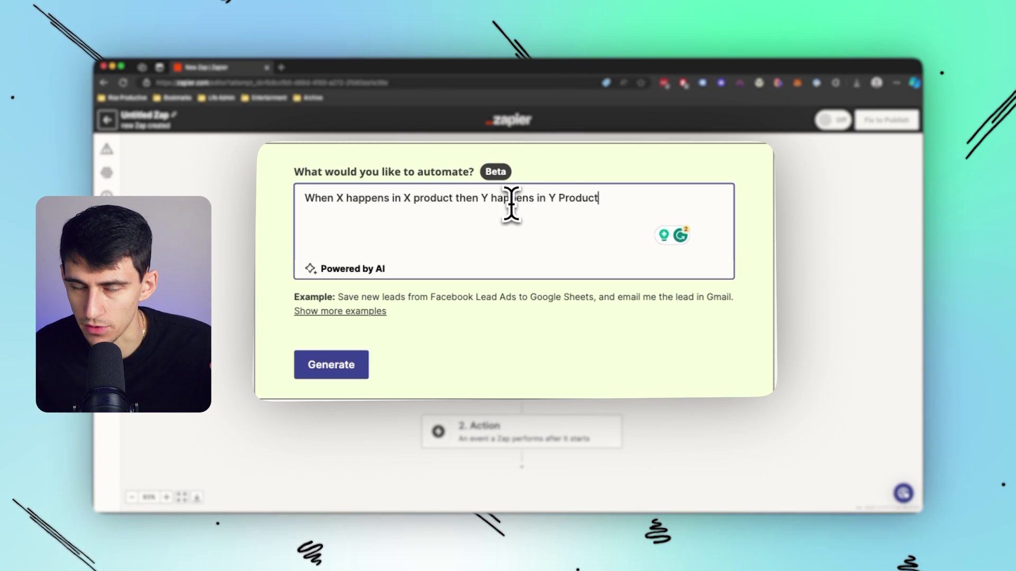
double_click(342, 198)
type("a new asse")
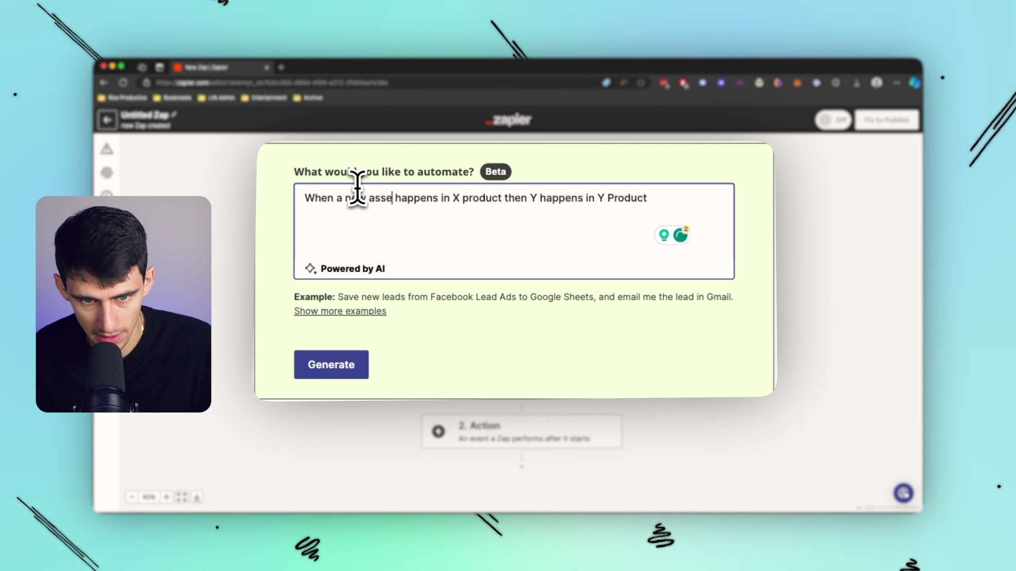
type("t is uploaded in f")
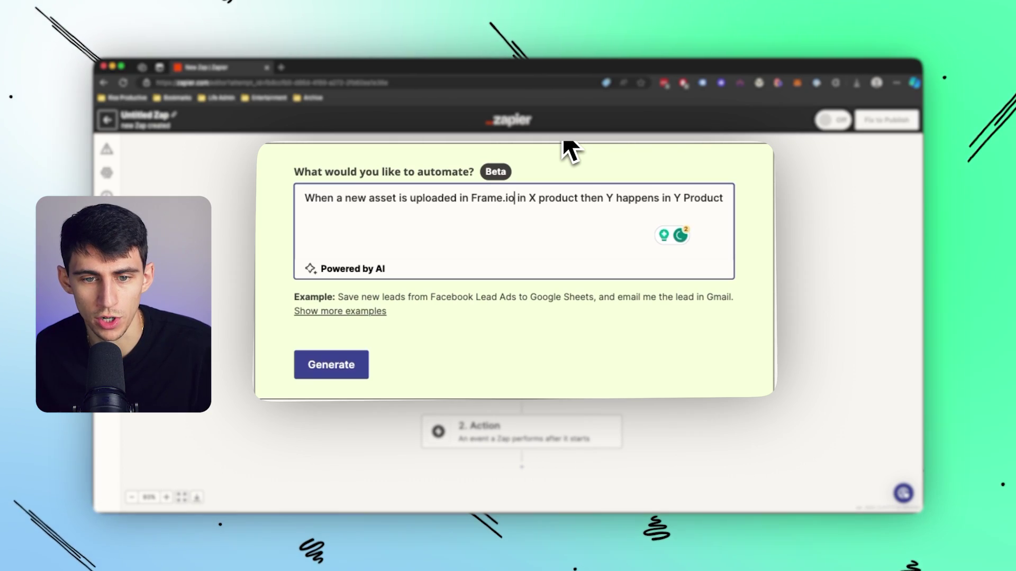
key("BackSpace")
key("BackSpace")
key("BackSpace")
key("BackSpace")
key("BackSpace")
key("BackSpace")
key("BackSpace")
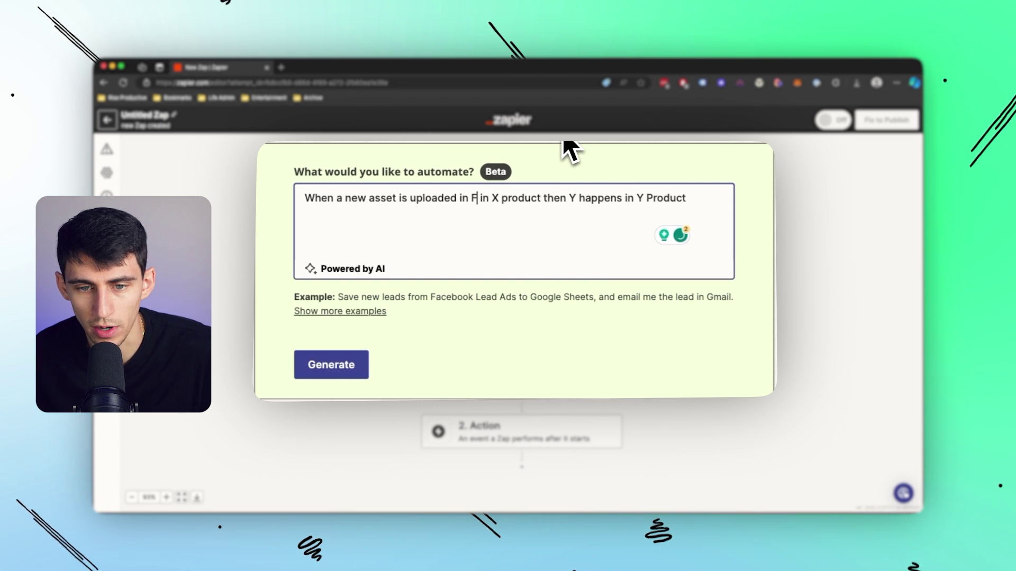
type("a")
key("BackSpace")
type("rame.io")
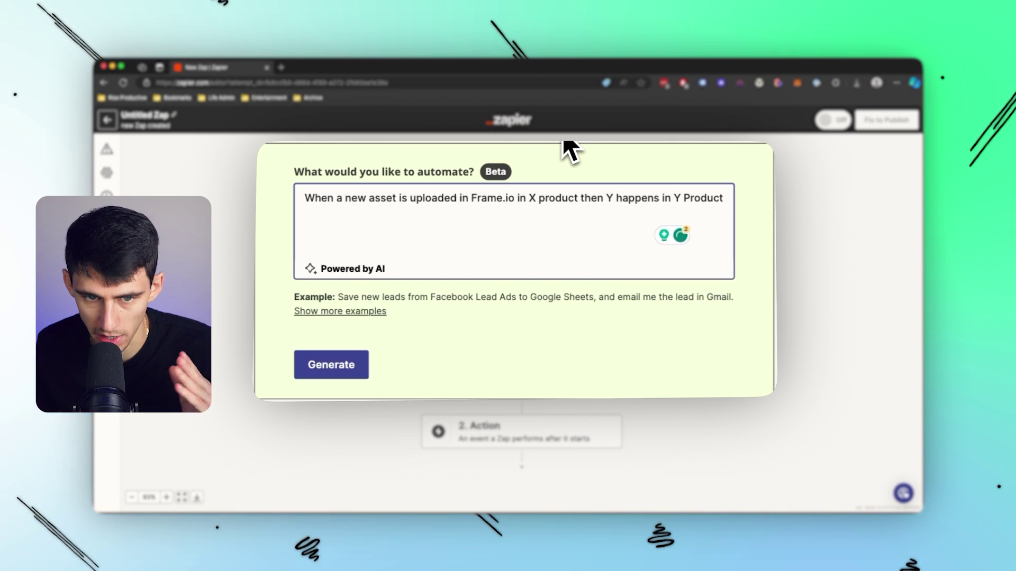
key("Right")
key("Right")
key("Right")
key("Right")
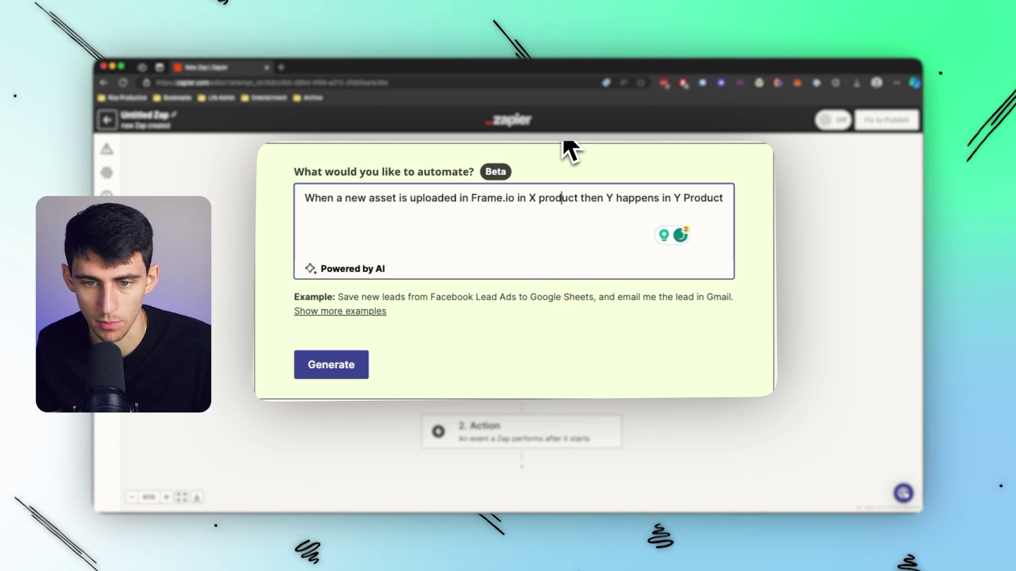
key("BackSpace")
key("BackSpace")
key("BackSpace")
key("BackSpace")
key("BackSpace")
key("BackSpace")
key("BackSpace")
key("BackSpace")
key("BackSpace")
key("BackSpace")
key("BackSpace")
key("BackSpace")
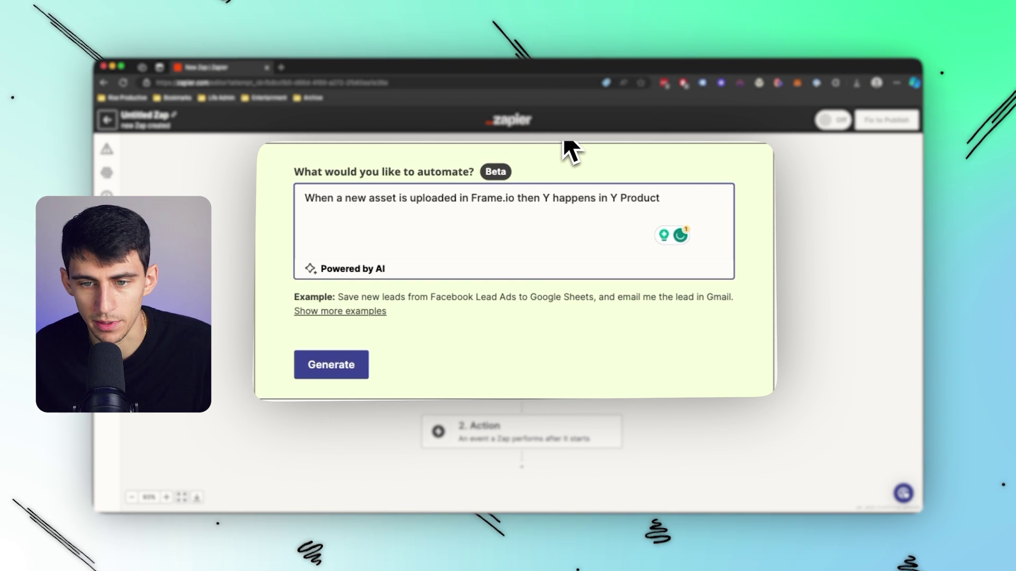
- Duplicate the 'then Y happens in Y Product' clause at the end of the prompt
key("super+a")
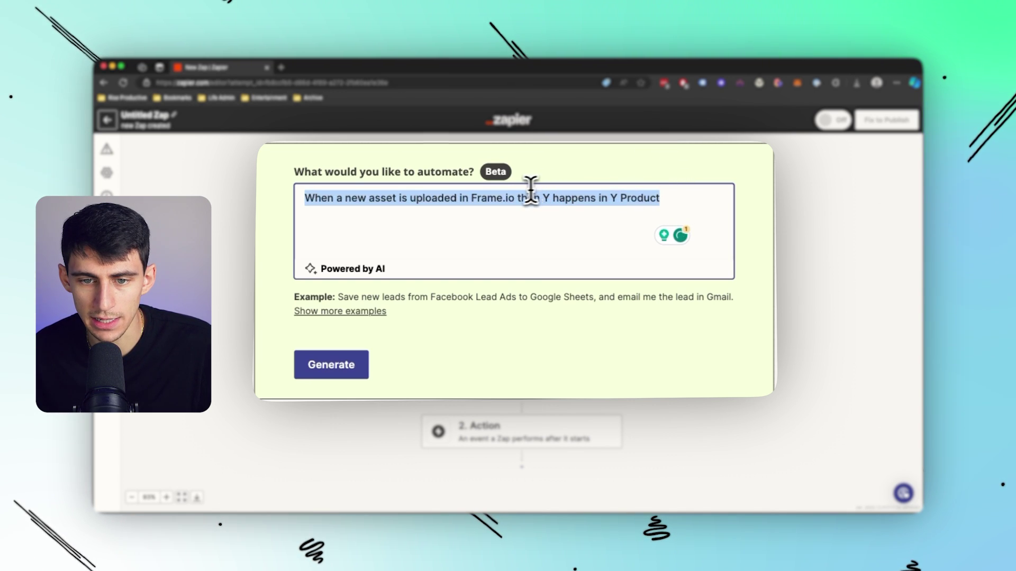
left_click_drag(530, 196, 517, 193)
key("super+c")
left_click(707, 204)
key("super+v")
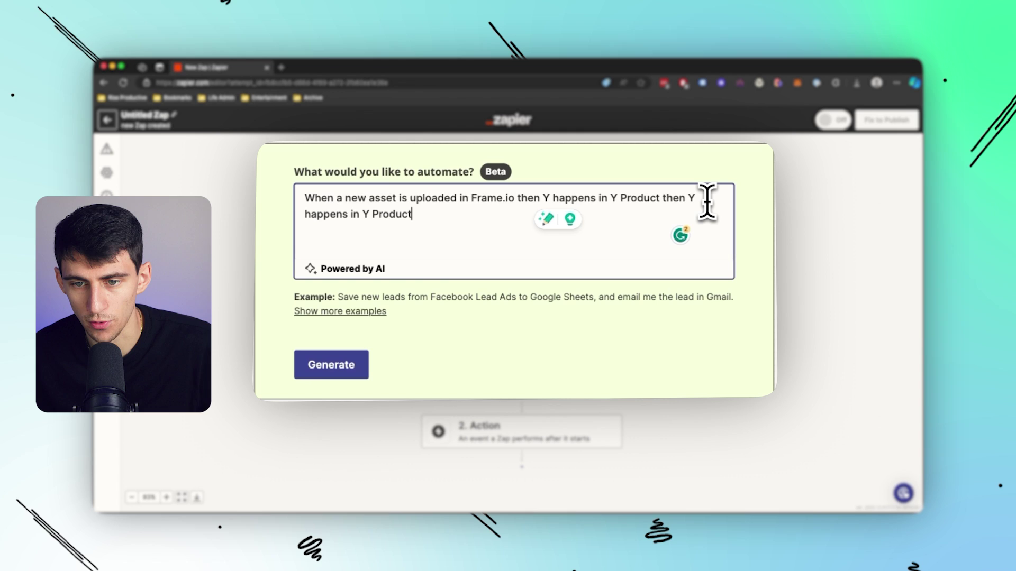
left_click(663, 200)
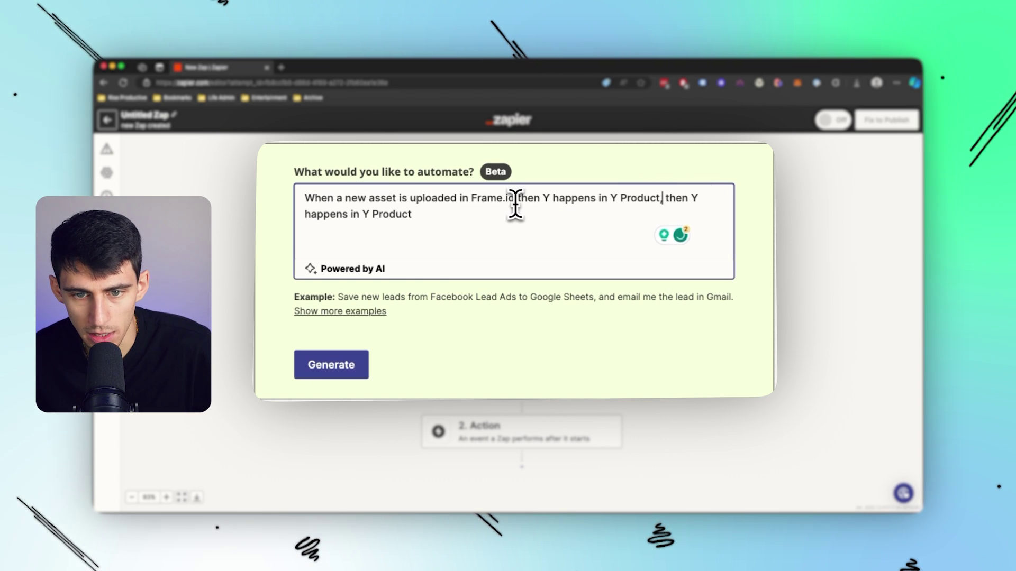
- Clear the leftover placeholder clauses and make the last action 'a task is creatied in my notion account'
type(",")
left_click(516, 204)
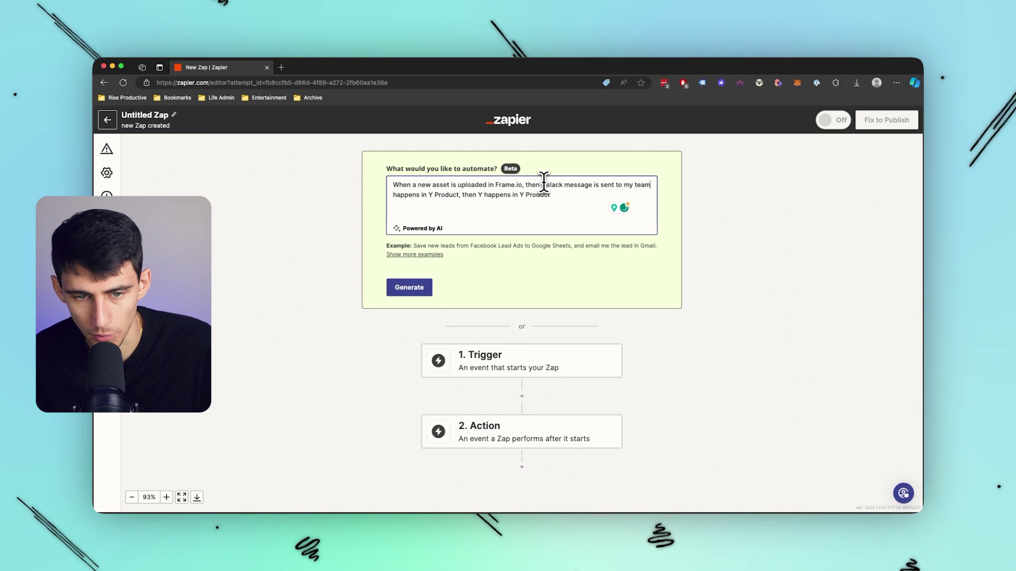
left_click_drag(462, 195, 386, 195)
key("BackSpace")
left_click_drag(485, 194, 393, 195)
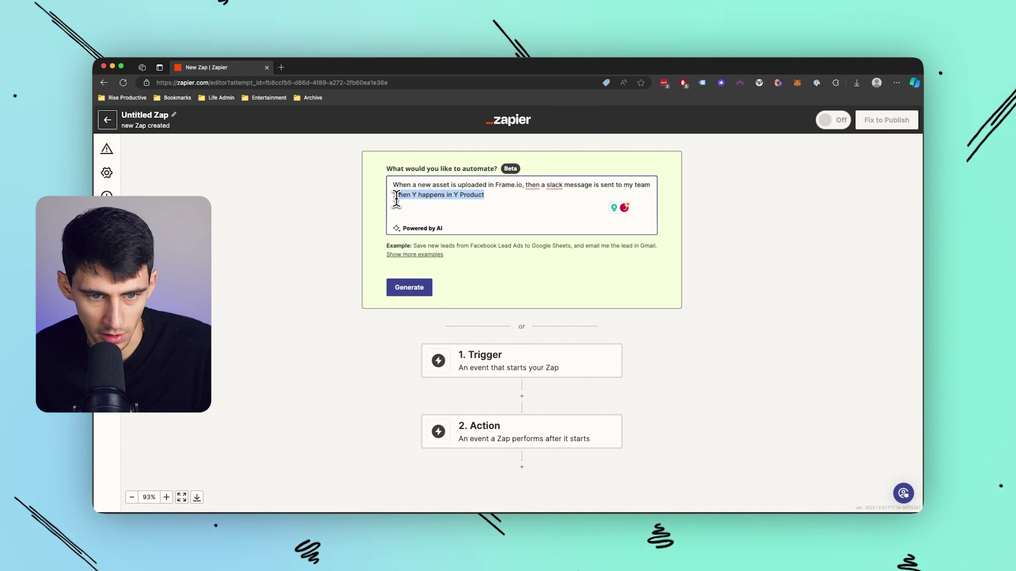
left_click(503, 202)
key("cmd+v")
left_click_drag(485, 195, 397, 195)
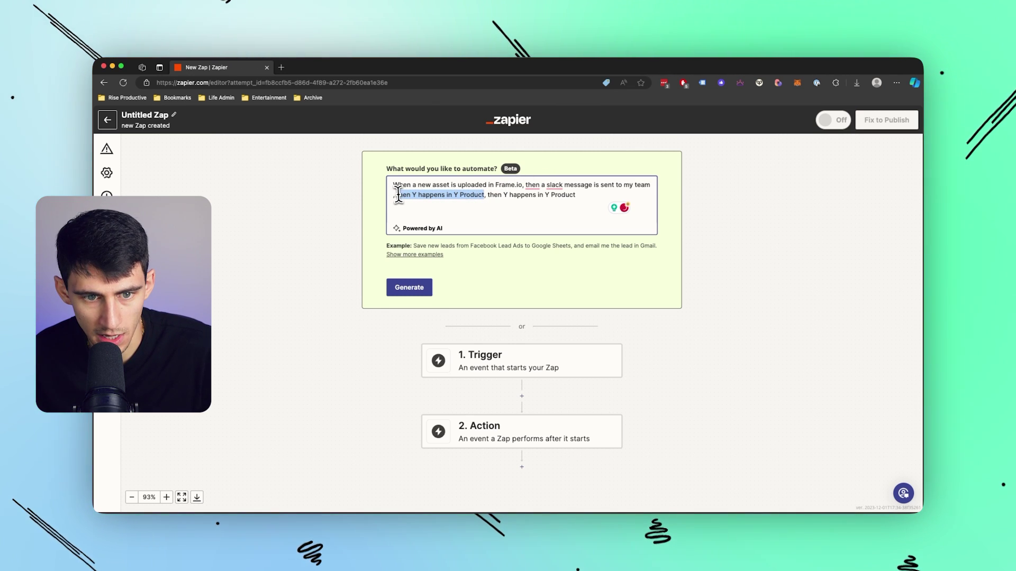
key("BackSpace")
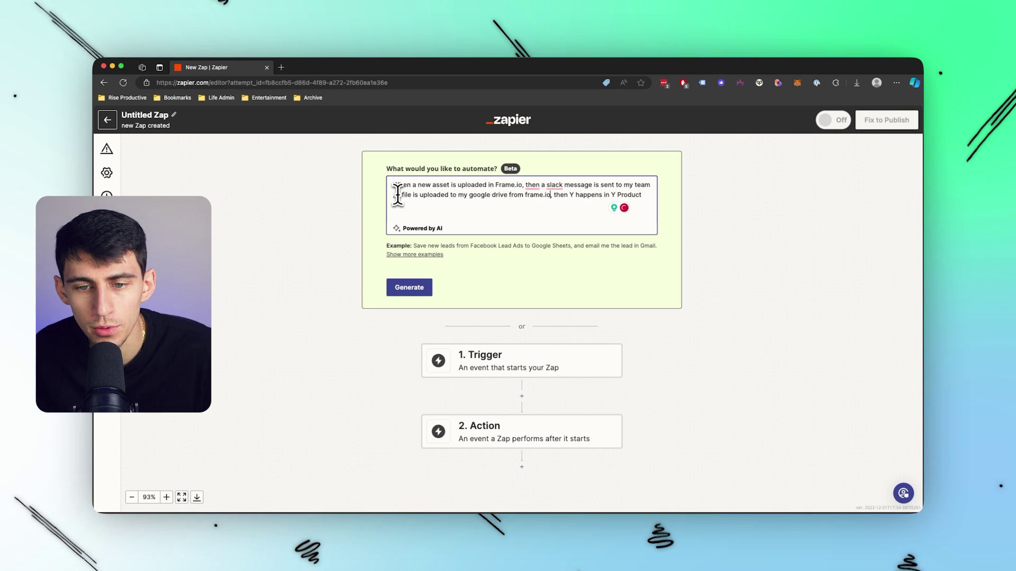
left_click_drag(568, 196, 666, 208)
type("a task is creati")
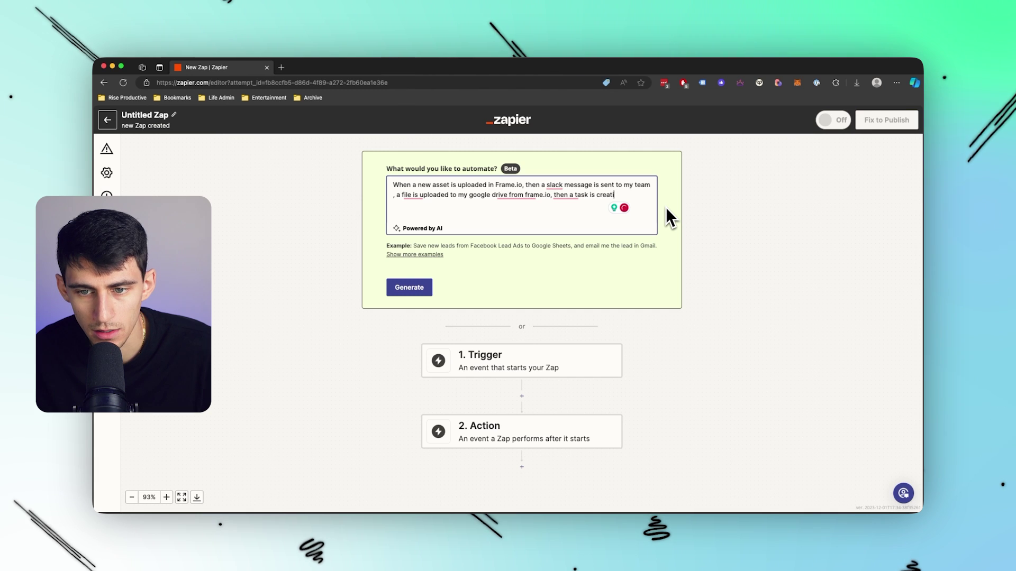
key("BackSpace")
type("ed in my notion account")
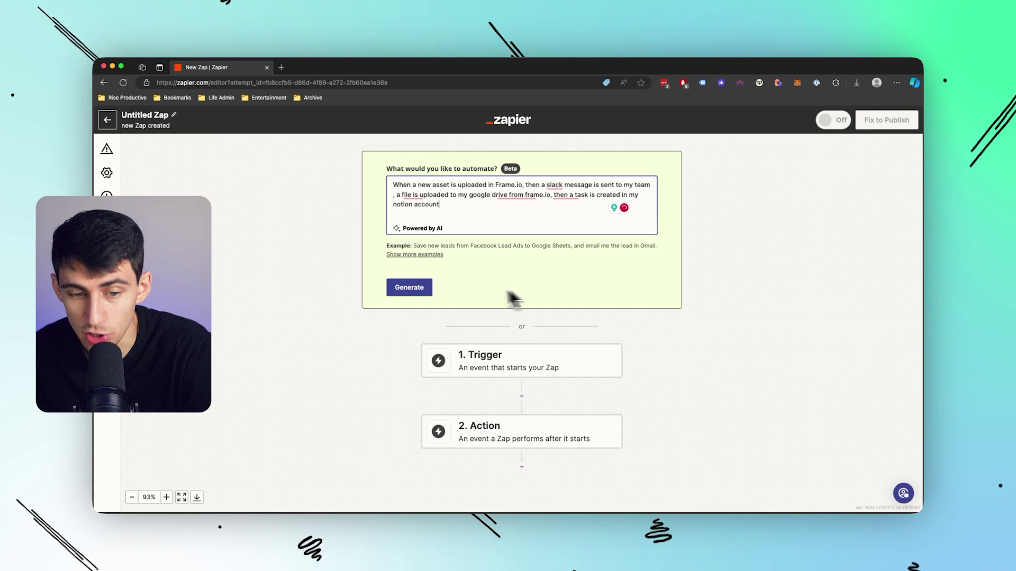
- Generate the four-step Manage Asset Workflow Zap and review Step 3's Frame.io action options
left_click(409, 287)
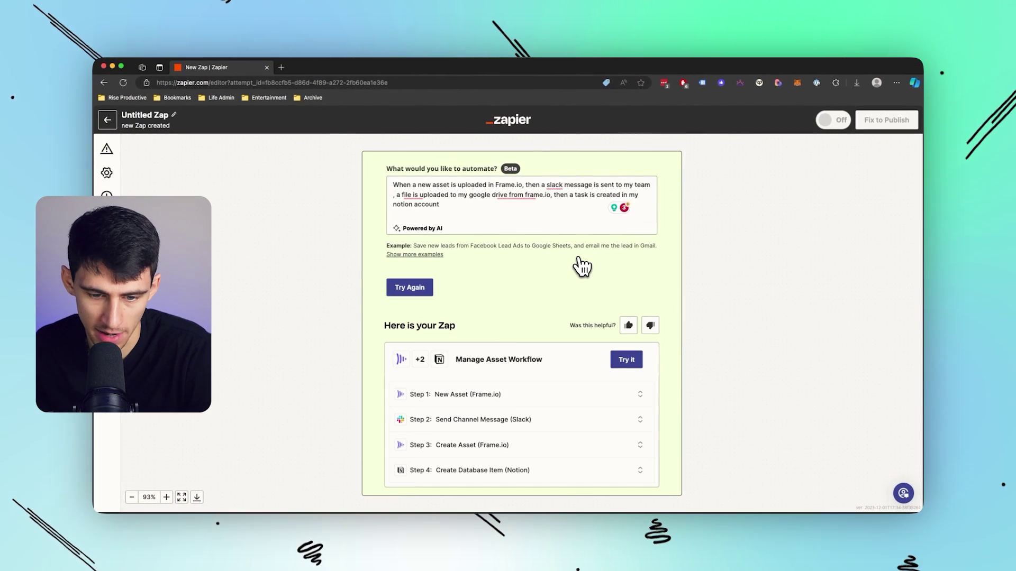
scroll(655, 227, "down", 2)
scroll(533, 278, "down", 3)
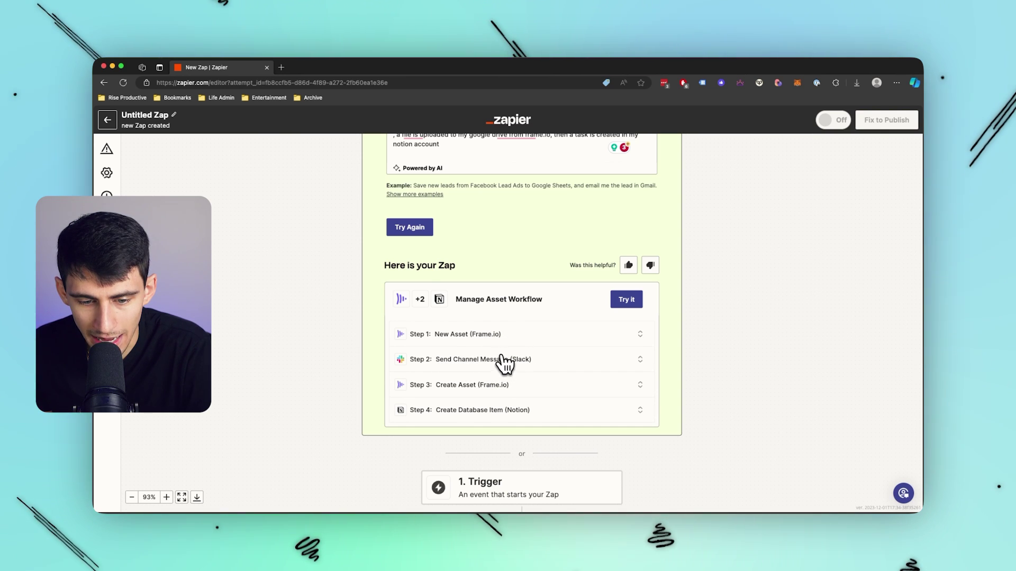
scroll(553, 426, "up", 4)
scroll(524, 423, "down", 5)
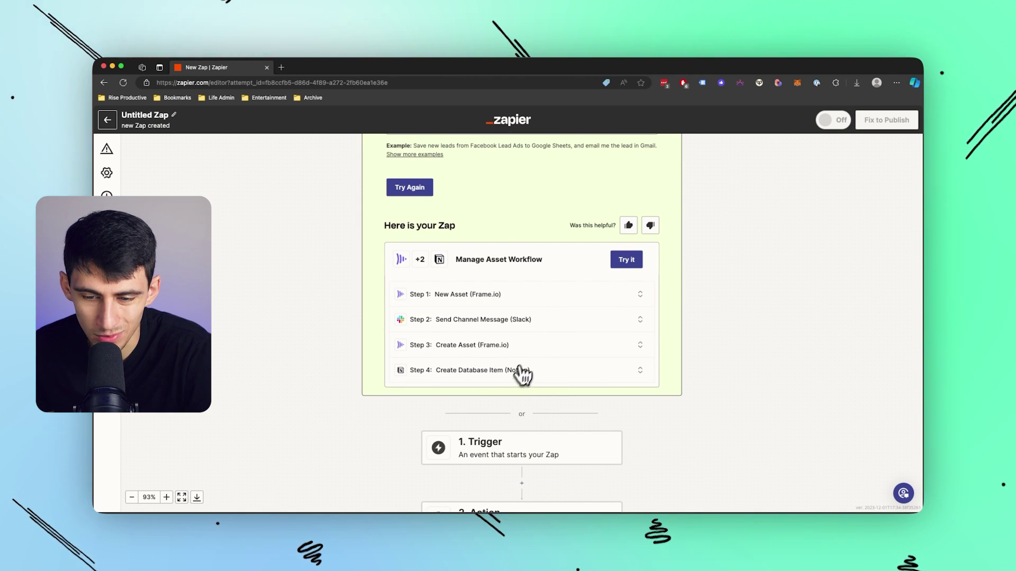
left_click(523, 351)
left_click(528, 354)
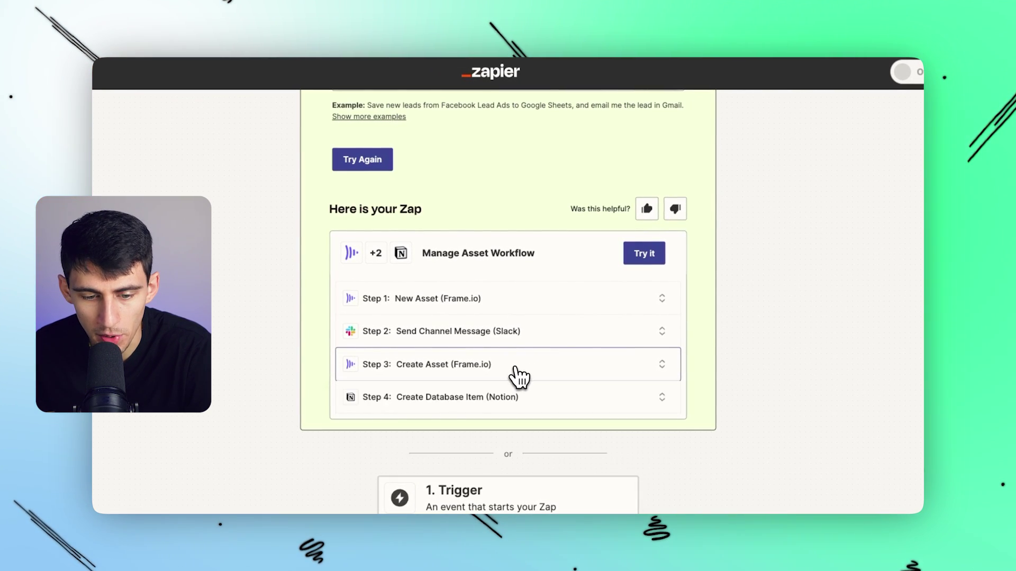
left_click(515, 367)
scroll(477, 211, "up", 5)
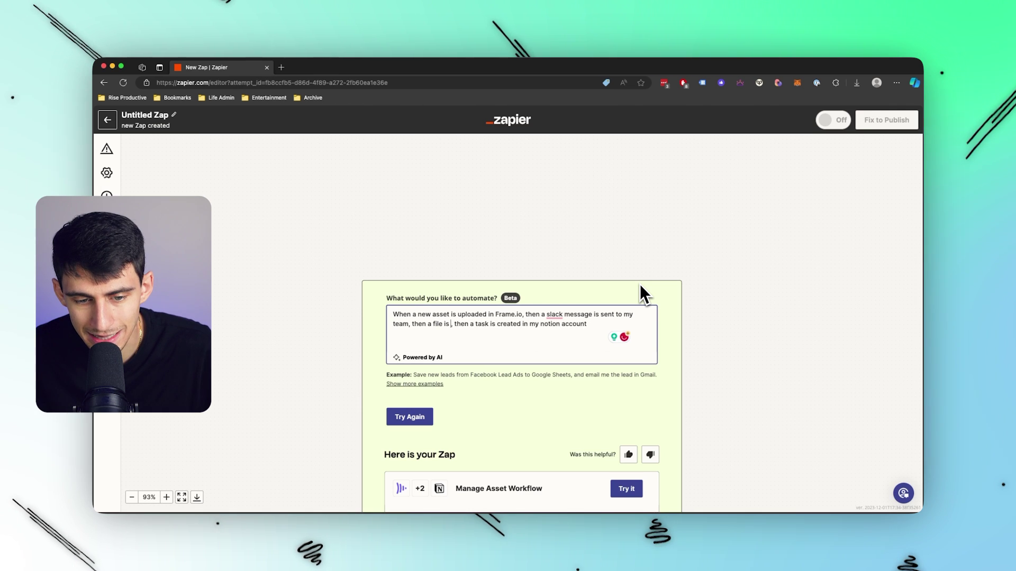
- Add 'file is downloaded to my google drive from the new asset in frame' and regenerate the Zap
type("oaded to my goog")
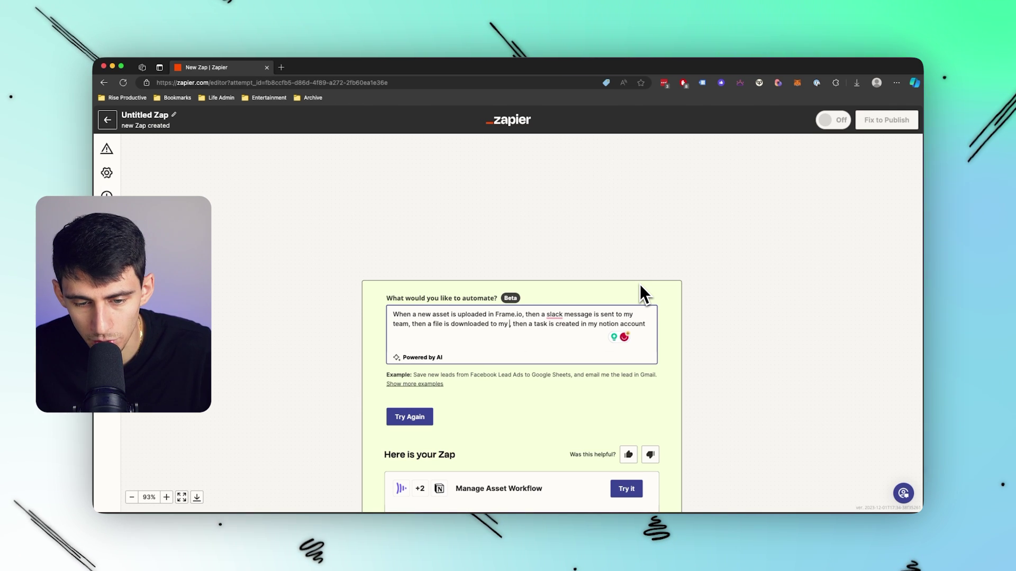
type("le drive from the new asse")
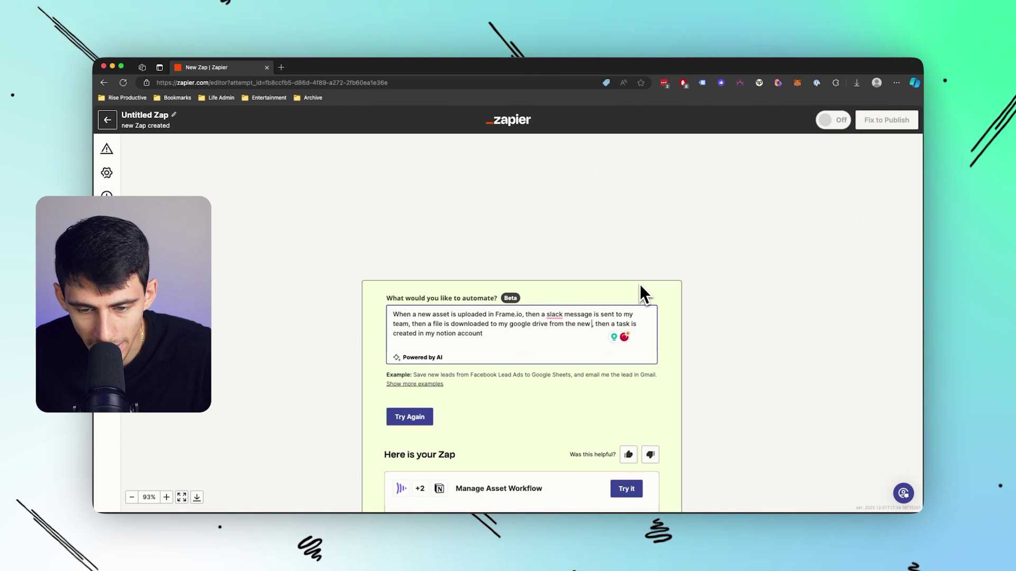
type("t in frame,")
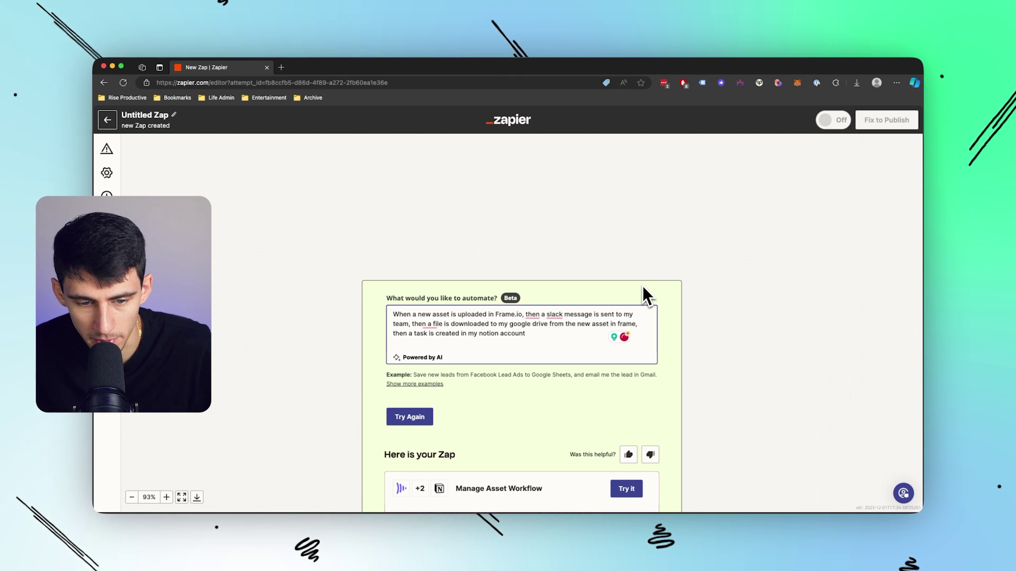
left_click(416, 418)
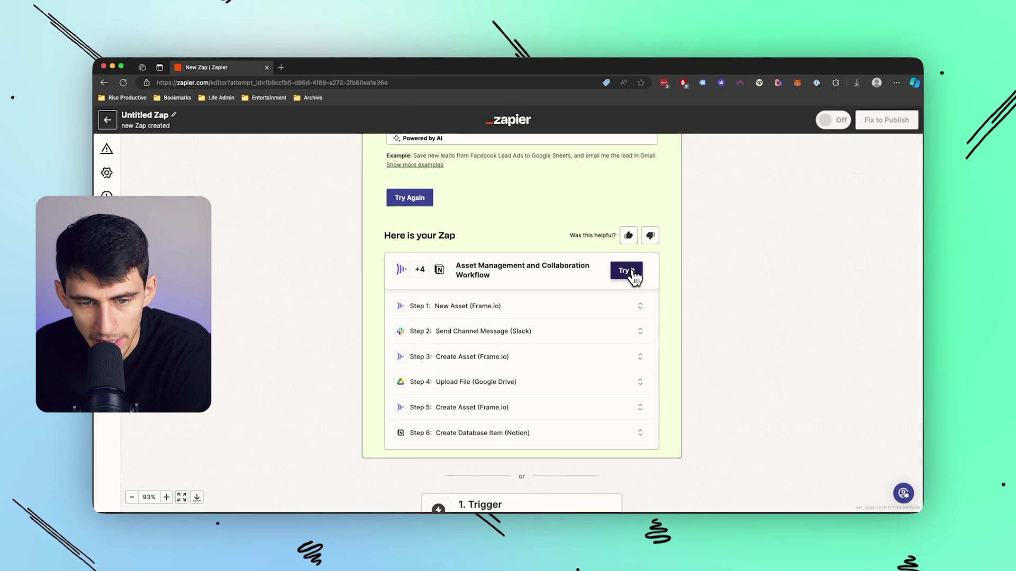
- Open the suggested workflow and set the Frame.io trigger's account and team for testing
left_click(626, 271)
left_click(606, 178)
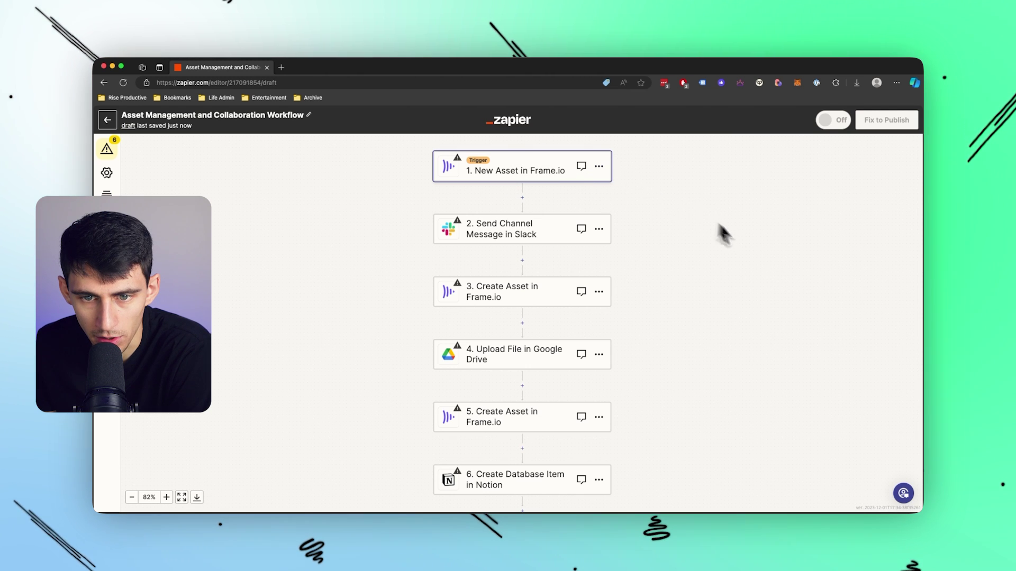
left_click(866, 236)
left_click(723, 313)
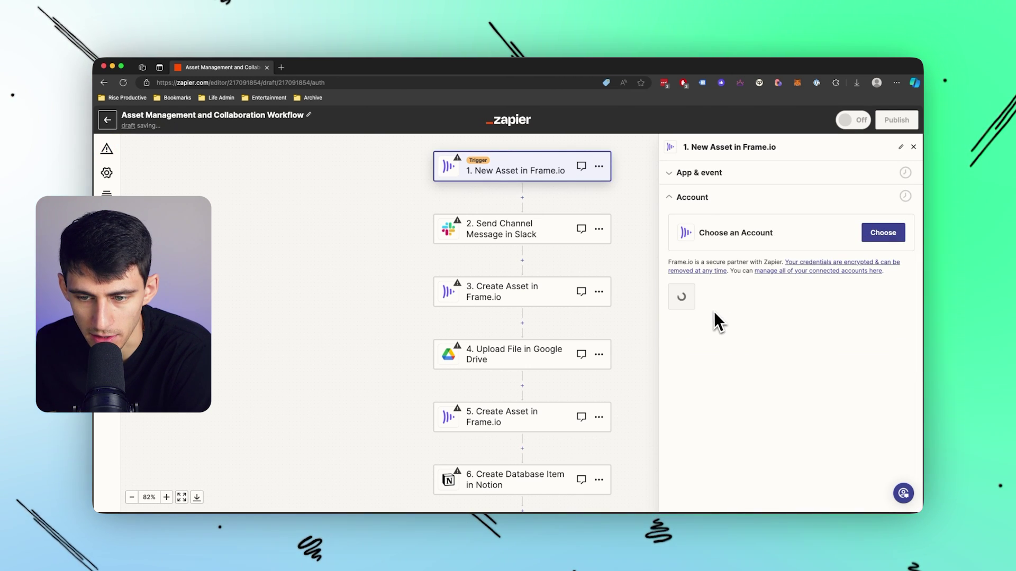
left_click(771, 262)
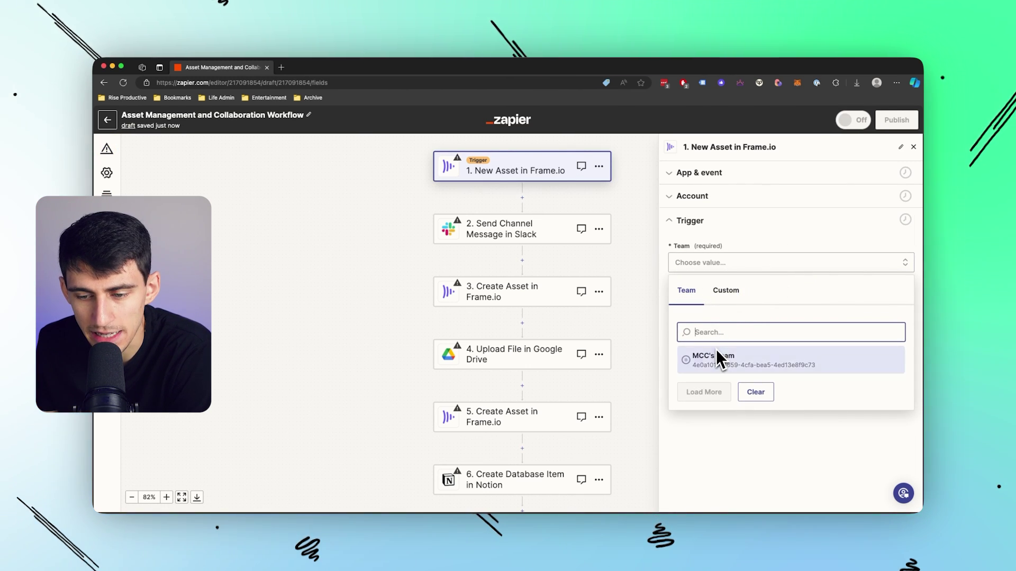
left_click(730, 360)
left_click(791, 391)
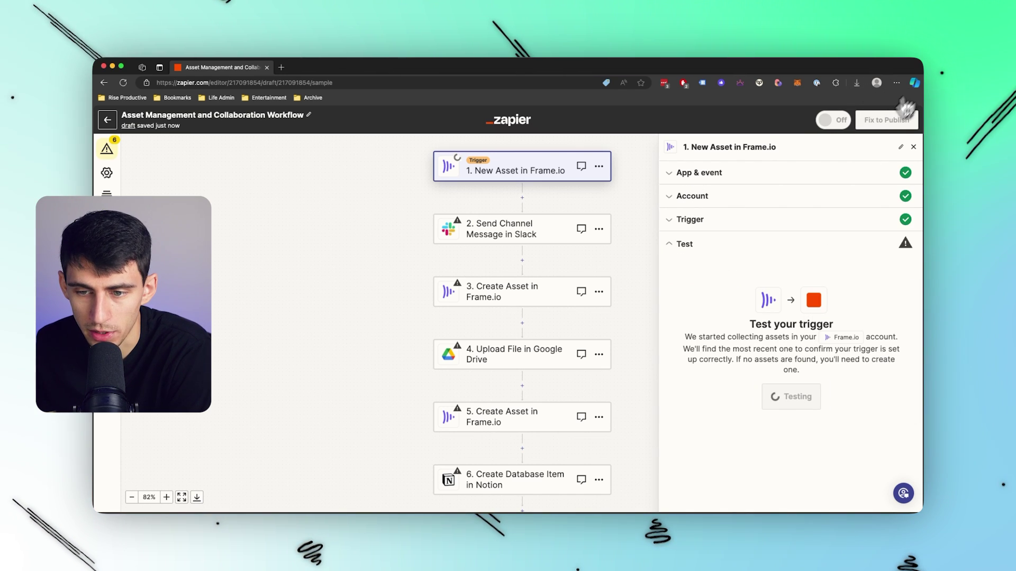
- Connect the Slack account and insert the Frame.io asset Name and ID into Message Text
left_click(519, 236)
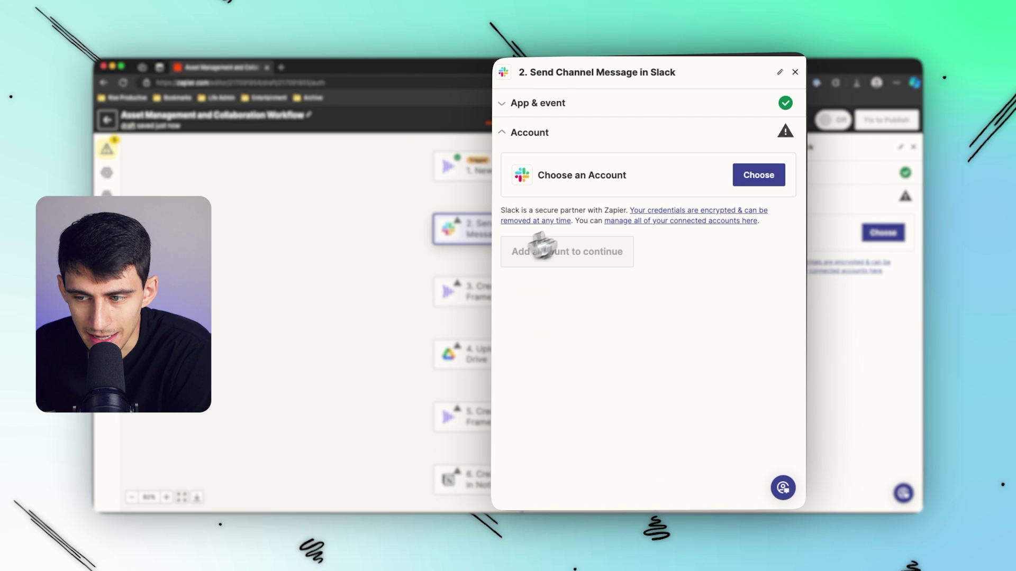
left_click(758, 176)
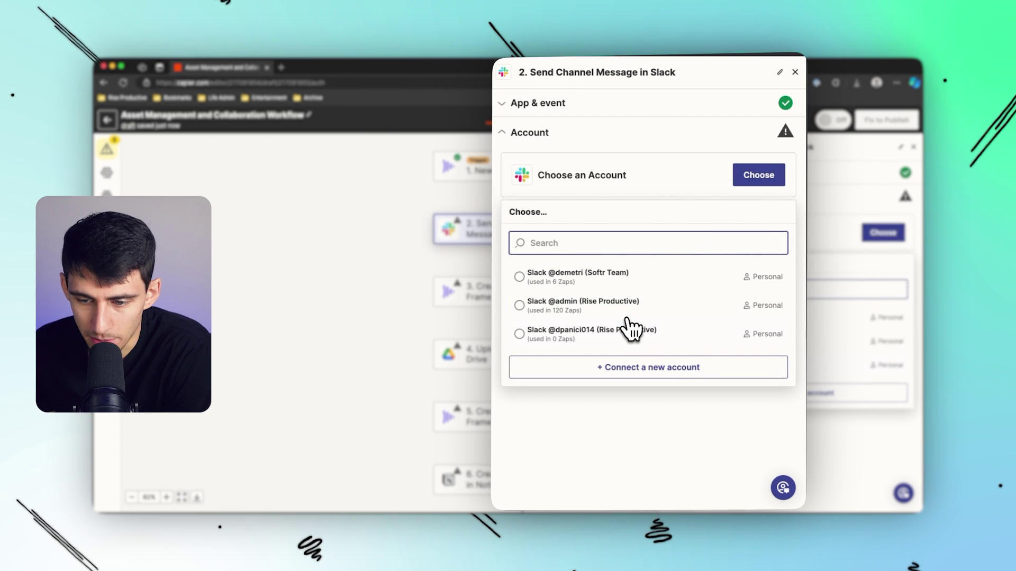
left_click(629, 309)
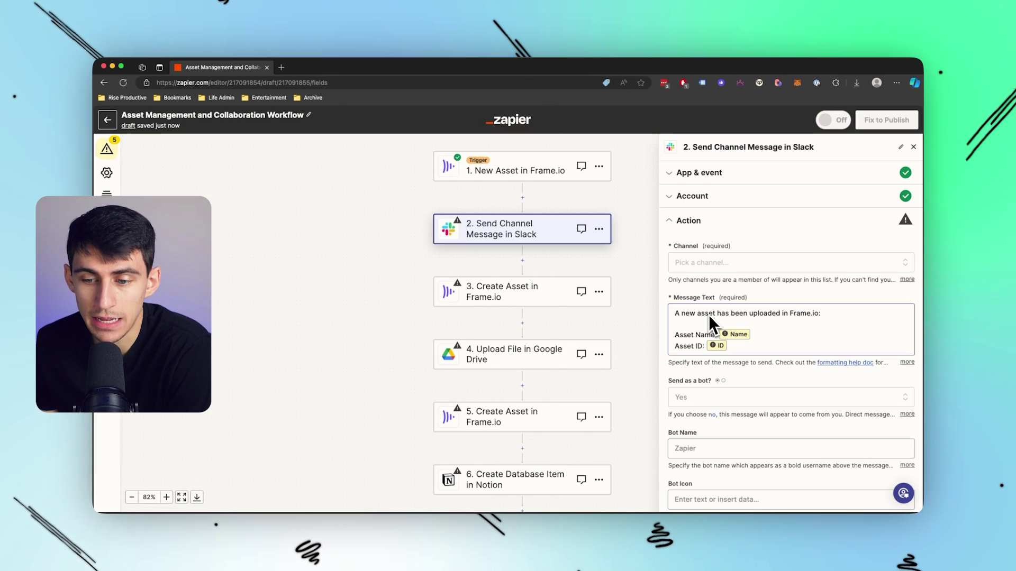
left_click(767, 341)
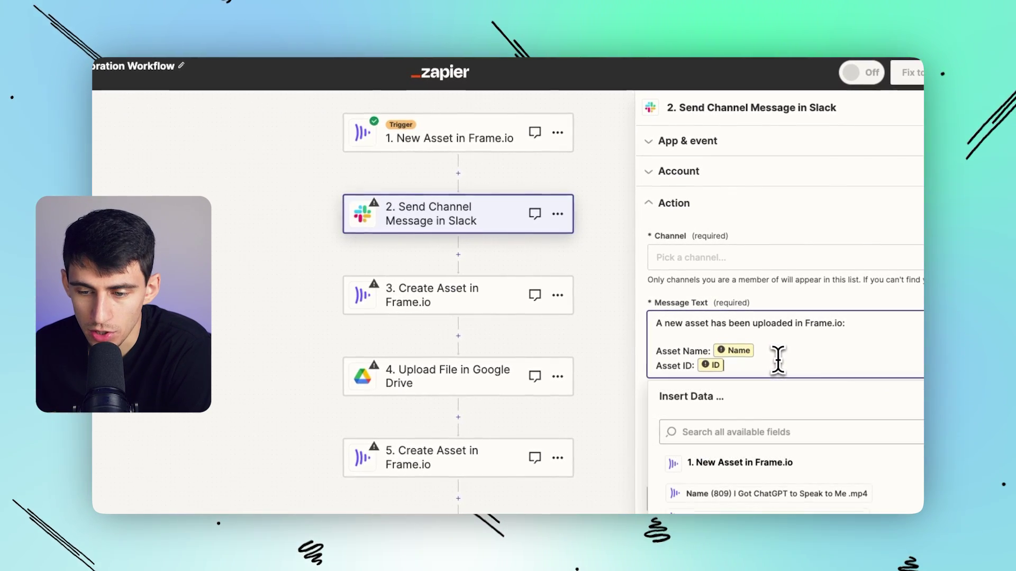
scroll(778, 353, "down", 1)
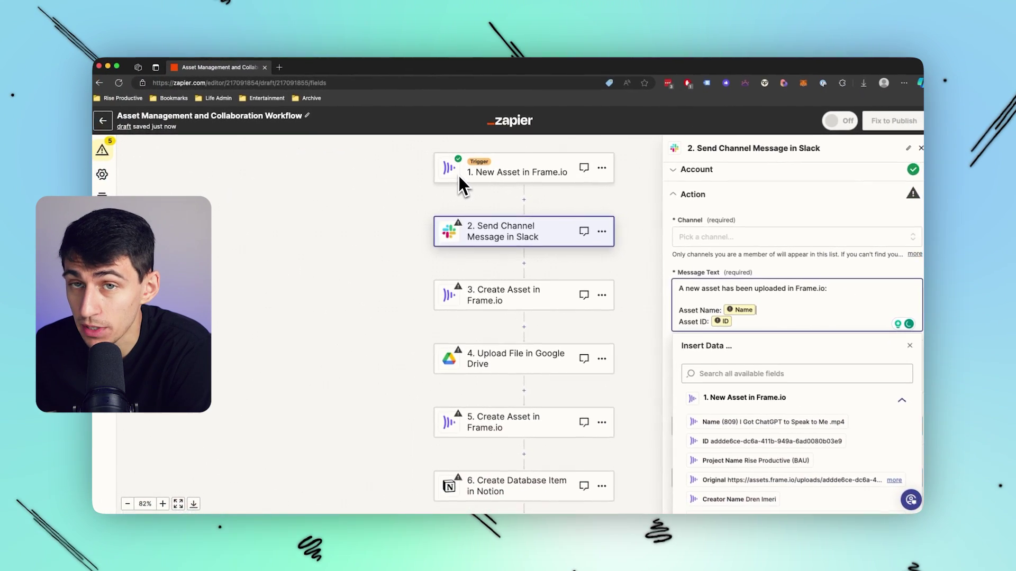
scroll(722, 307, "down", 1)
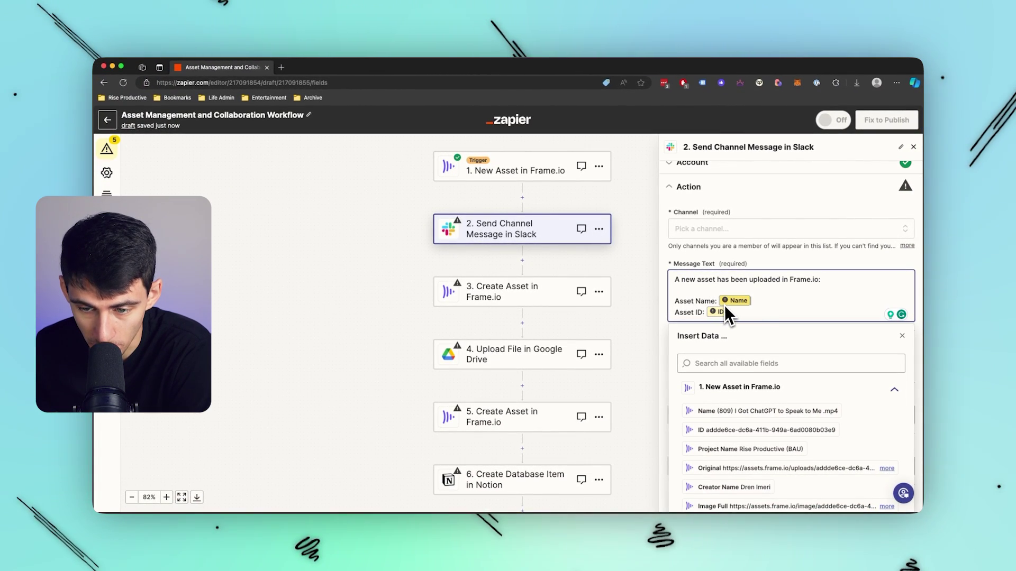
scroll(751, 323, "down", 1)
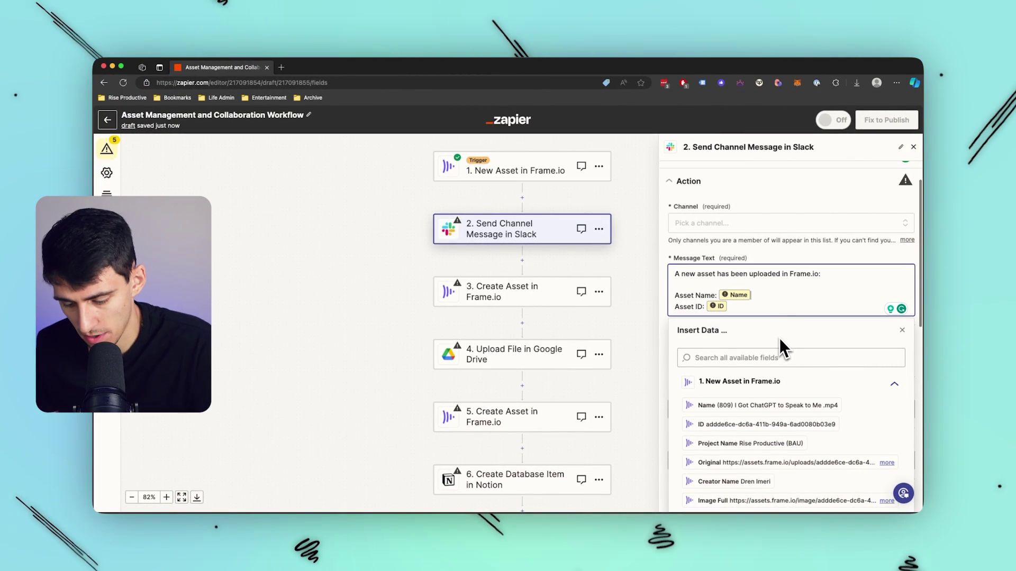
key("BackSpace")
left_click(770, 405)
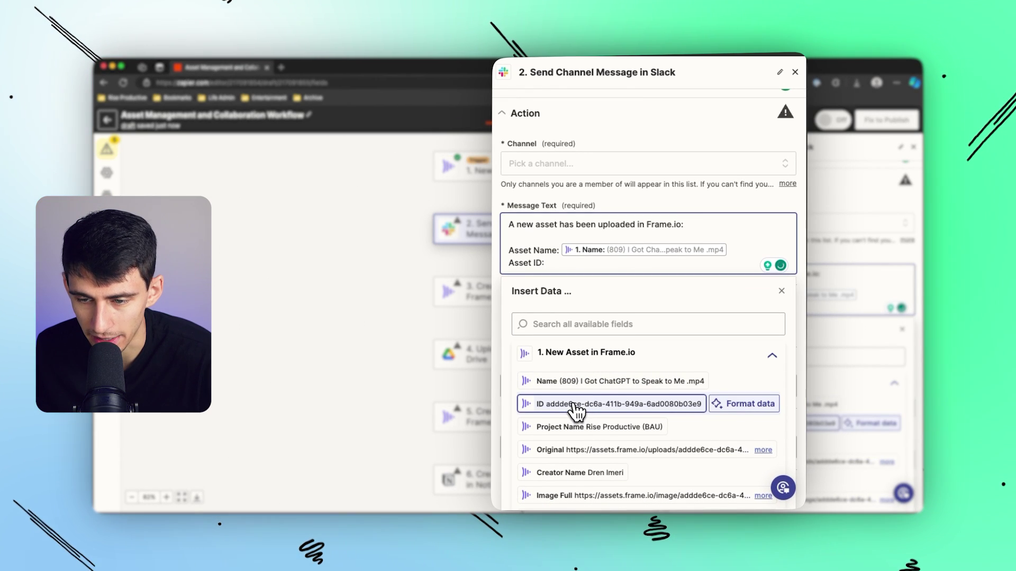
left_click(574, 405)
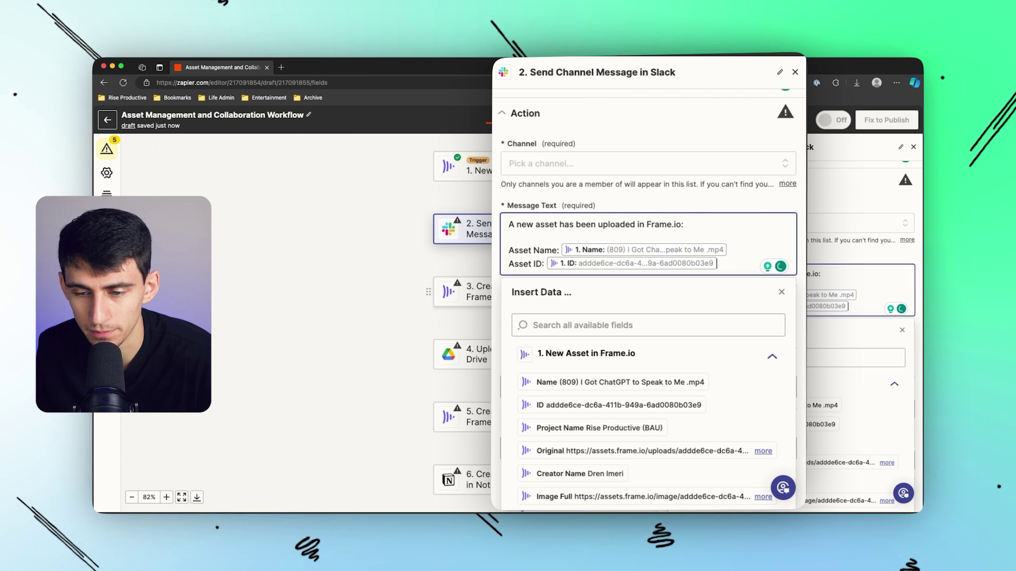
left_click(523, 207)
- Post the Slack message to #general and send a test message
left_click(535, 163)
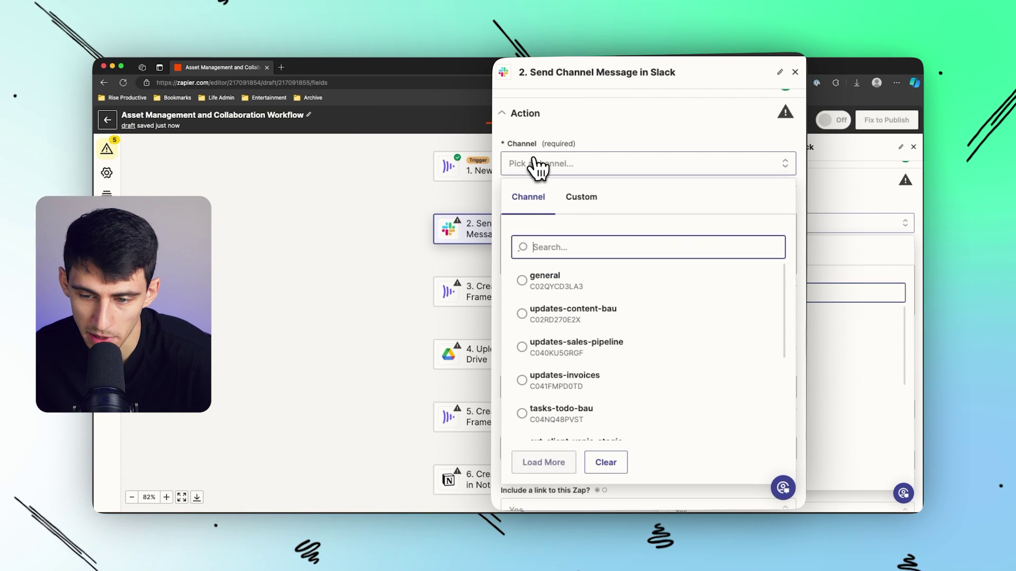
left_click(582, 276)
scroll(583, 212, "down", 15)
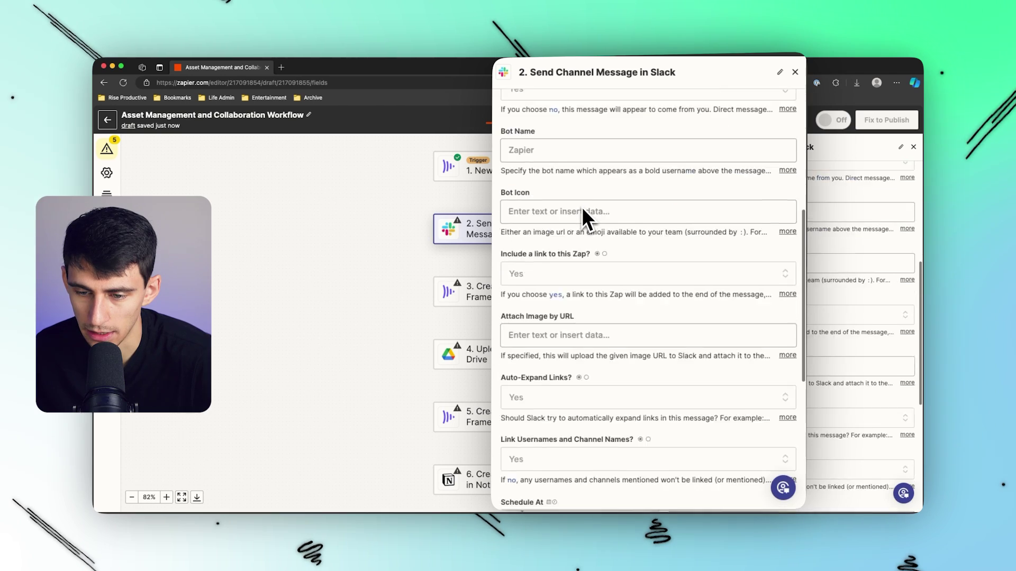
left_click(625, 456)
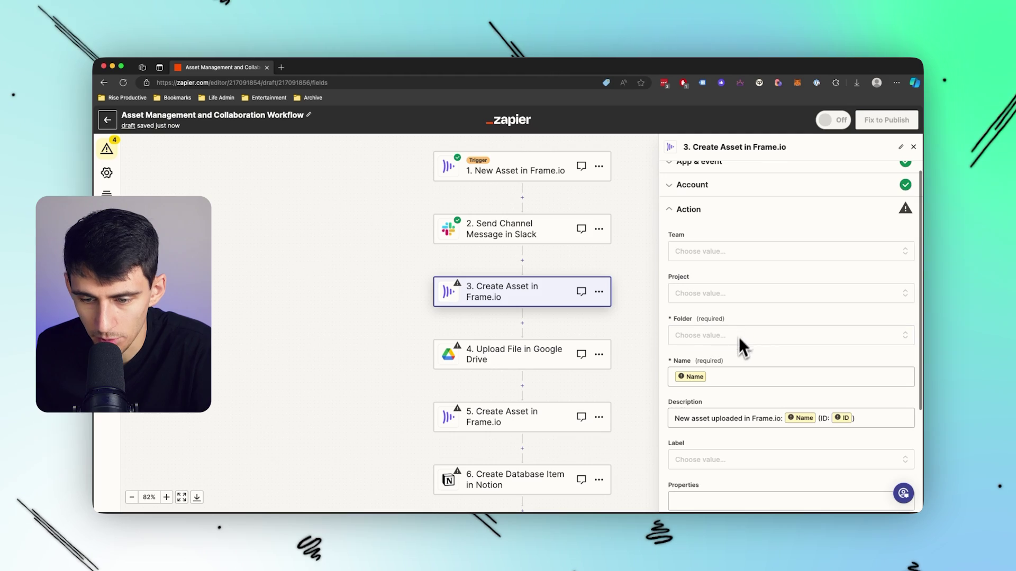
left_click(732, 375)
- Connect a Google Drive account to the upload step
key("BackSpace")
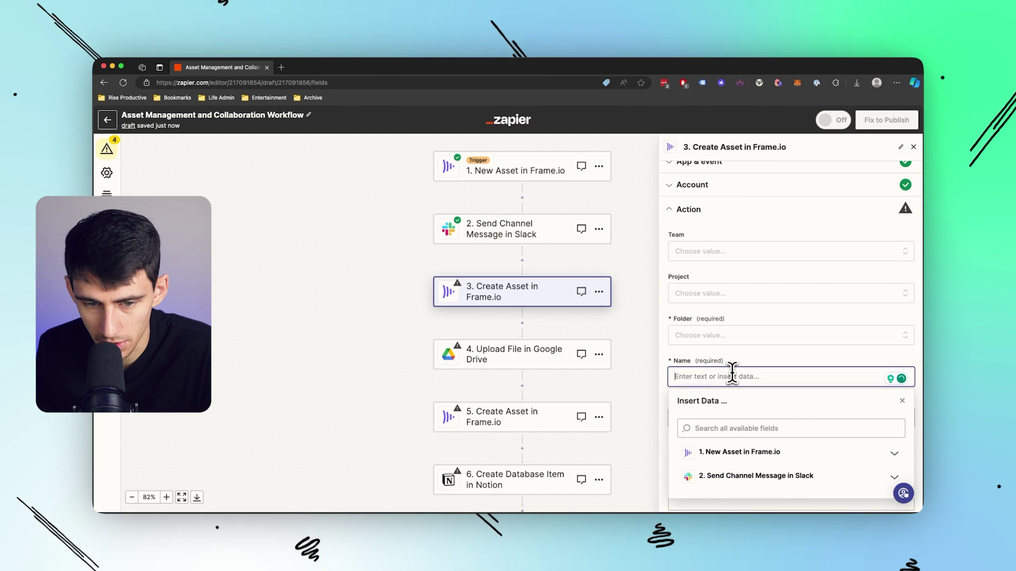
scroll(757, 331, "down", 1)
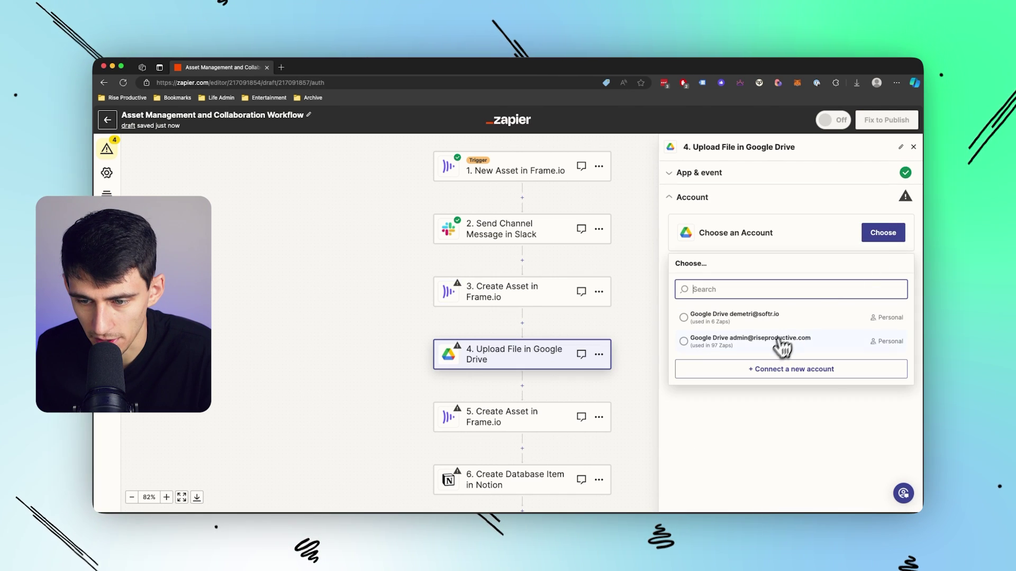
left_click(778, 343)
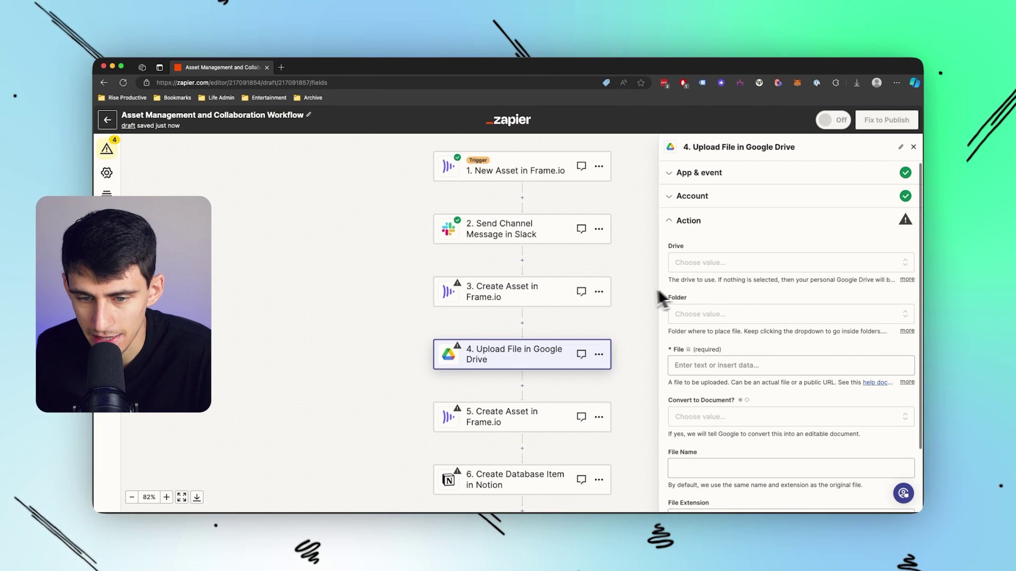
- Delete both Create Asset in Frame.io steps from the Zap
left_click(598, 292)
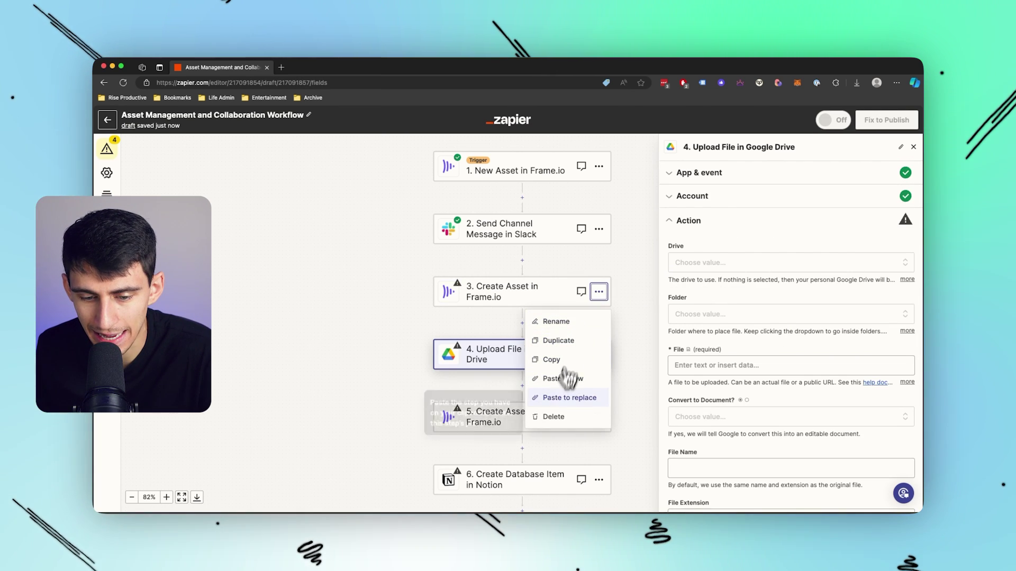
left_click(551, 417)
left_click(550, 417)
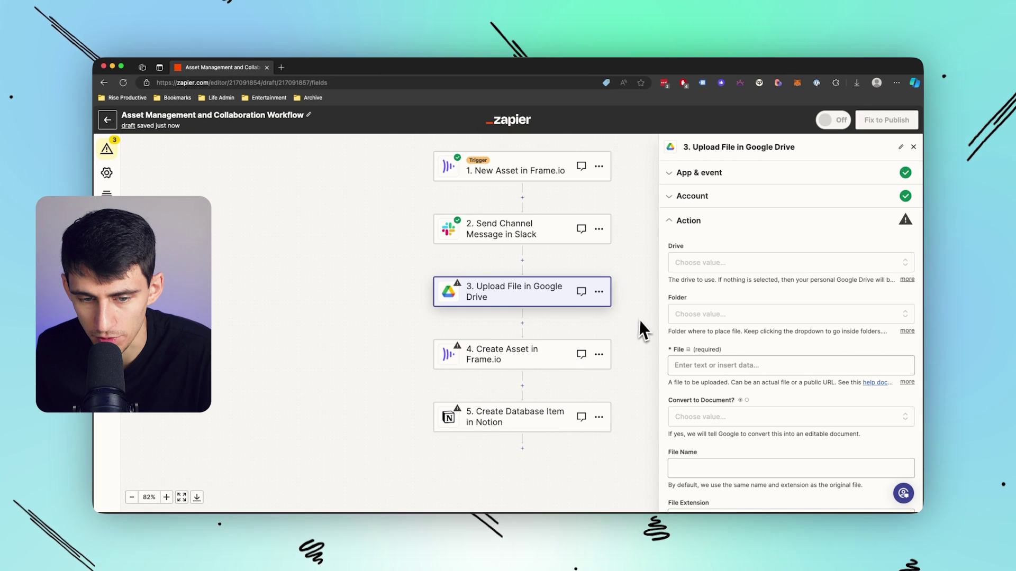
left_click(599, 355)
left_click(554, 479)
left_click(557, 480)
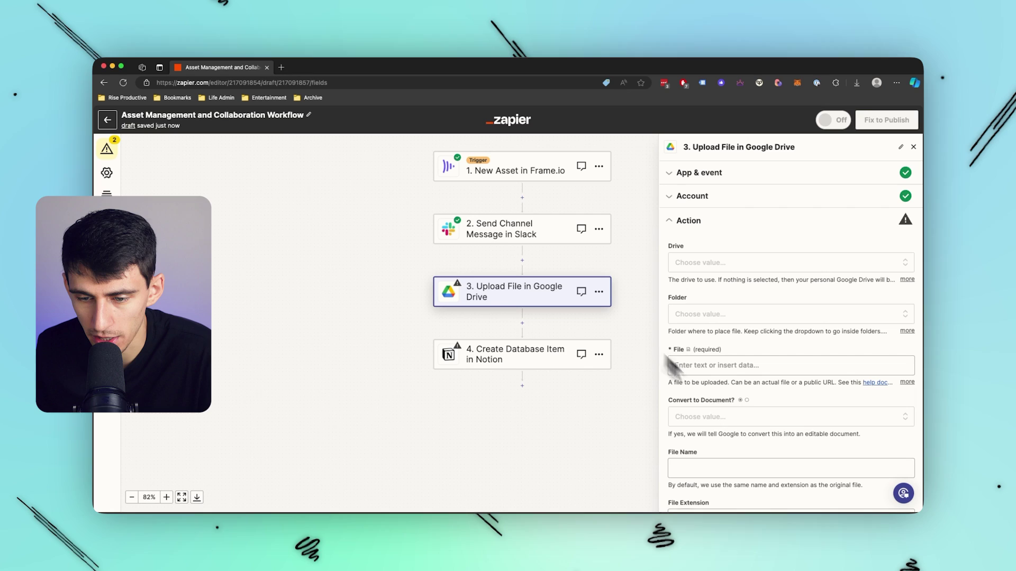
- Set the Drive upload File to the asset's Original URL, pick a drive, and test successfully
left_click(712, 364)
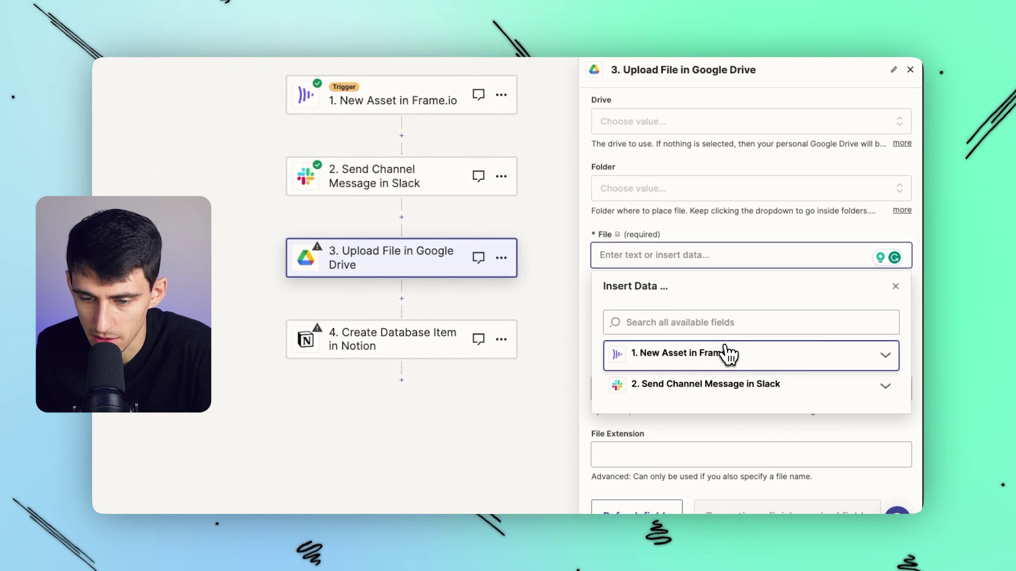
left_click(729, 355)
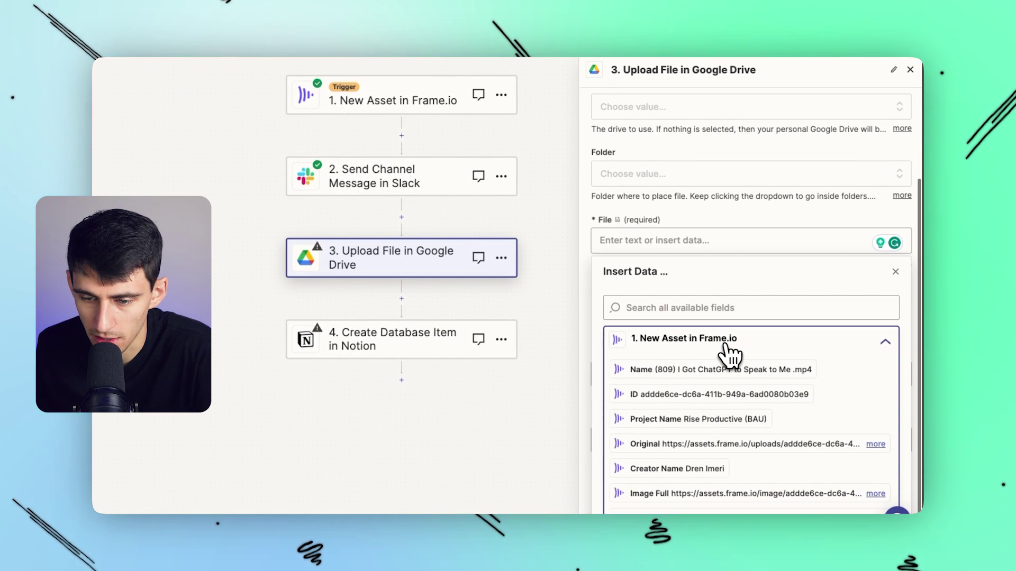
left_click(698, 307)
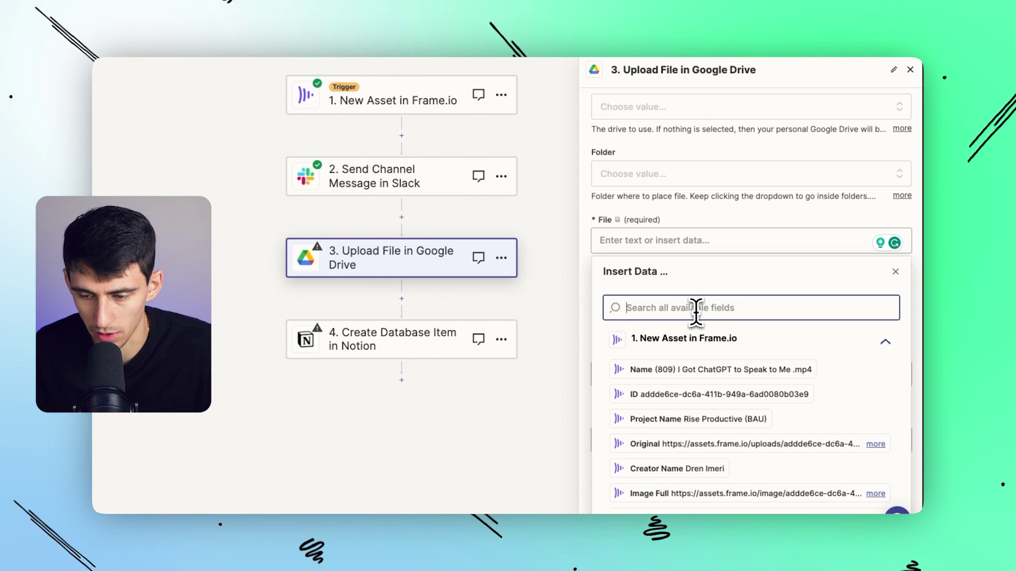
left_click(683, 446)
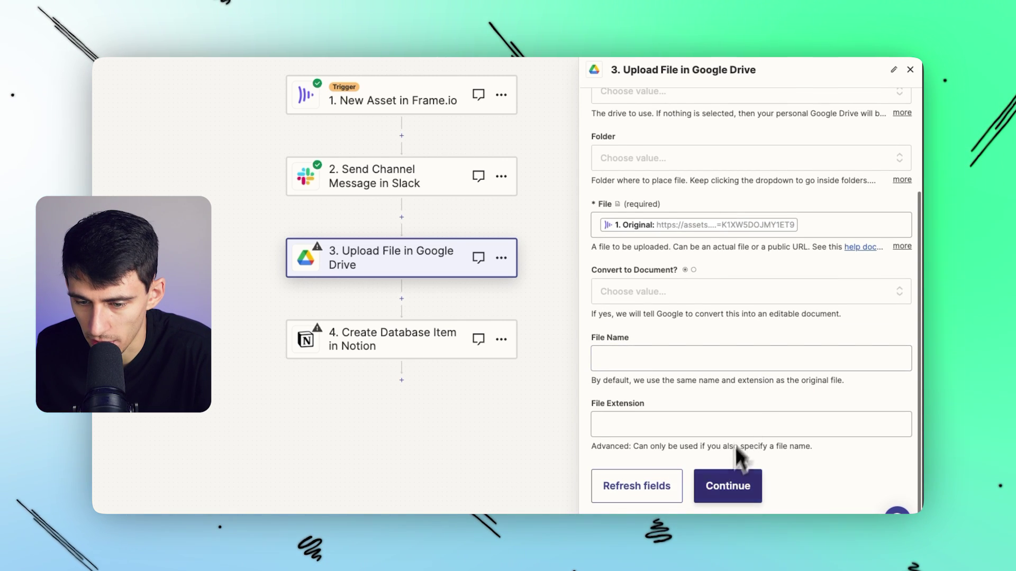
scroll(730, 460, "up", 3)
left_click(707, 221)
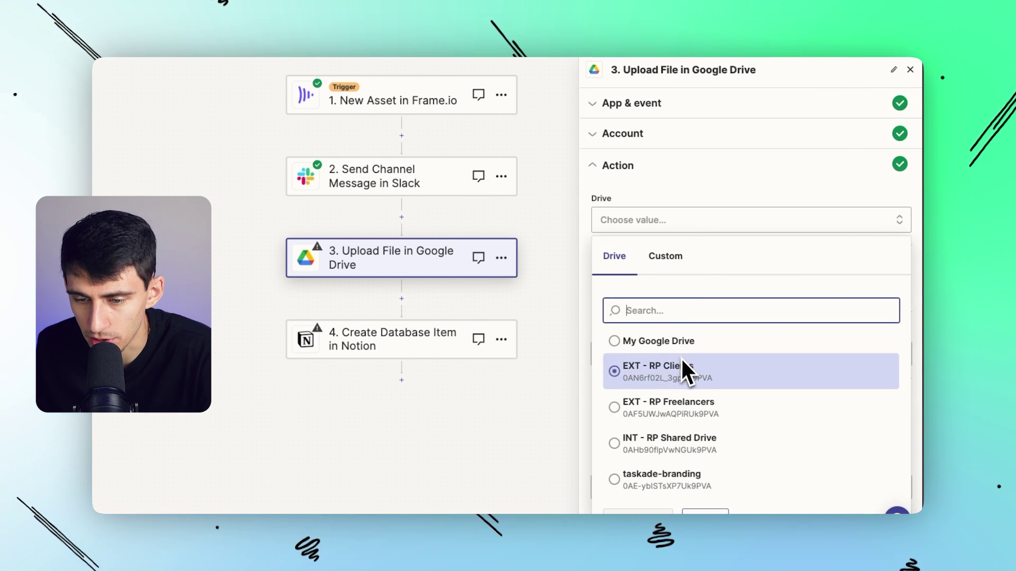
left_click(682, 343)
scroll(809, 317, "down", 3)
left_click(730, 483)
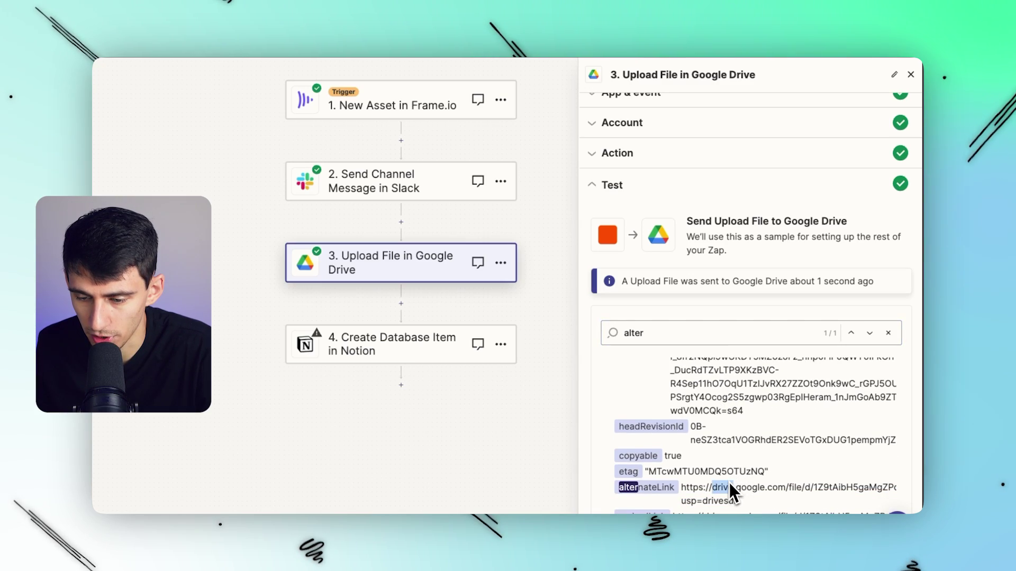
triple_click(730, 483)
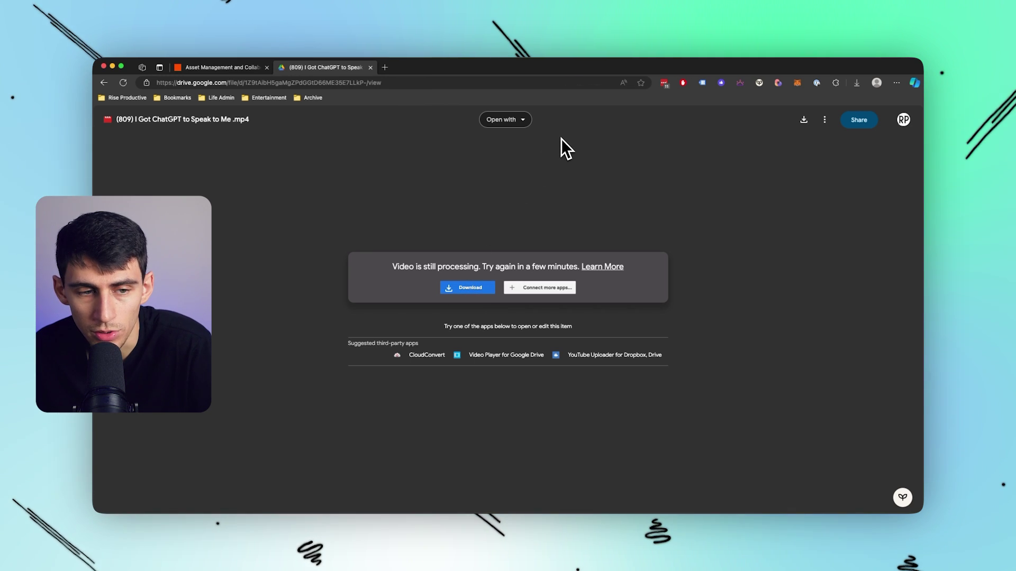
- Preview '(809) I Got ChatGPT to Speak to Me .mp4' from the Drive folder, scrubbing to 01:51
mouse_move(424, 511)
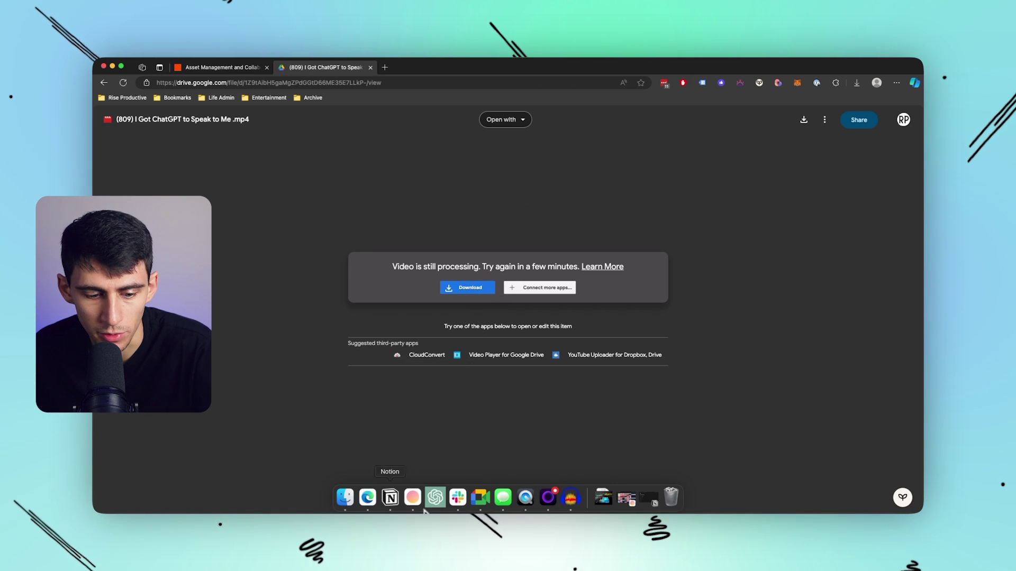
left_click(345, 497)
left_click(280, 214)
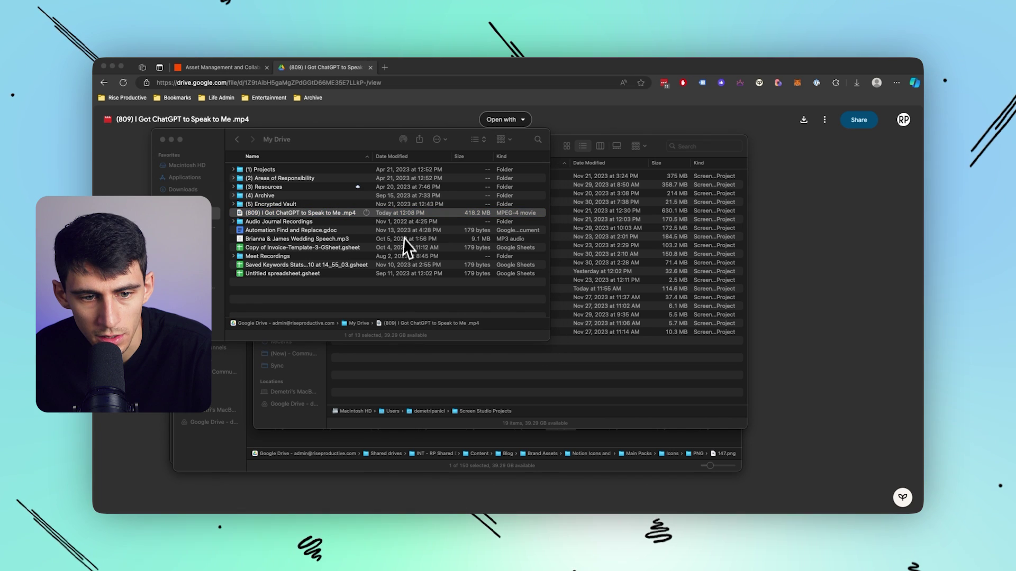
double_click(406, 214)
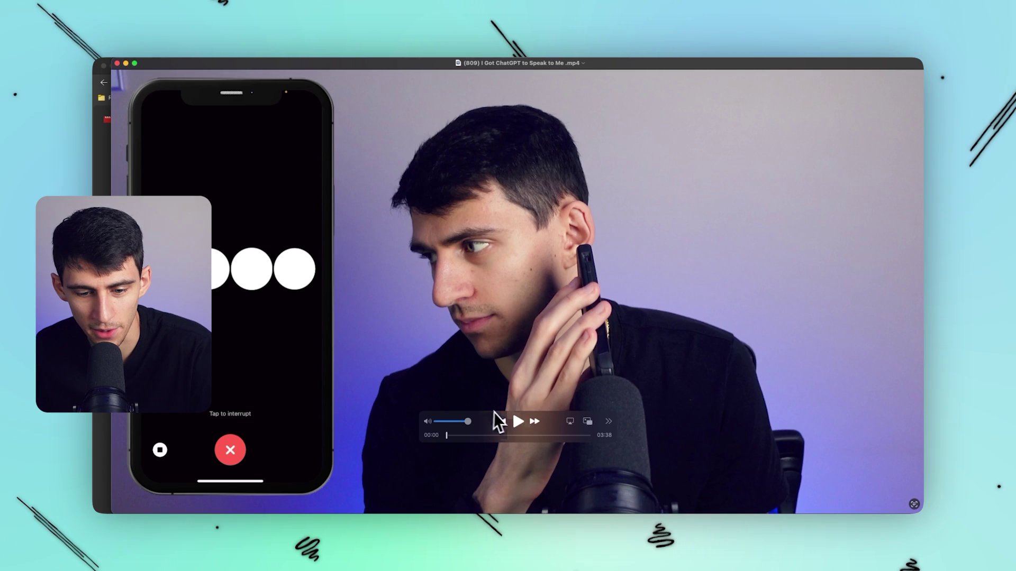
left_click(518, 436)
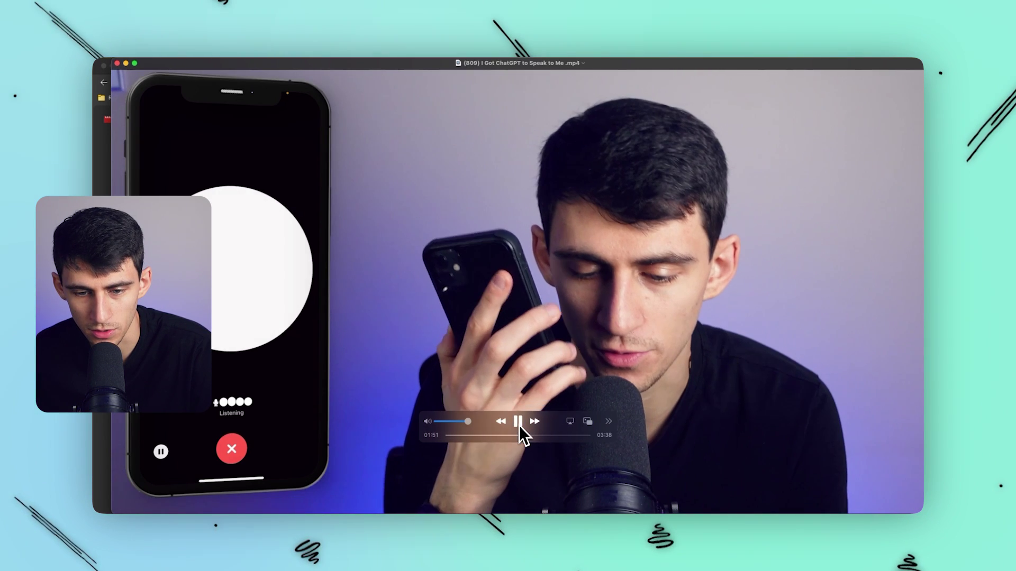
left_click(519, 424)
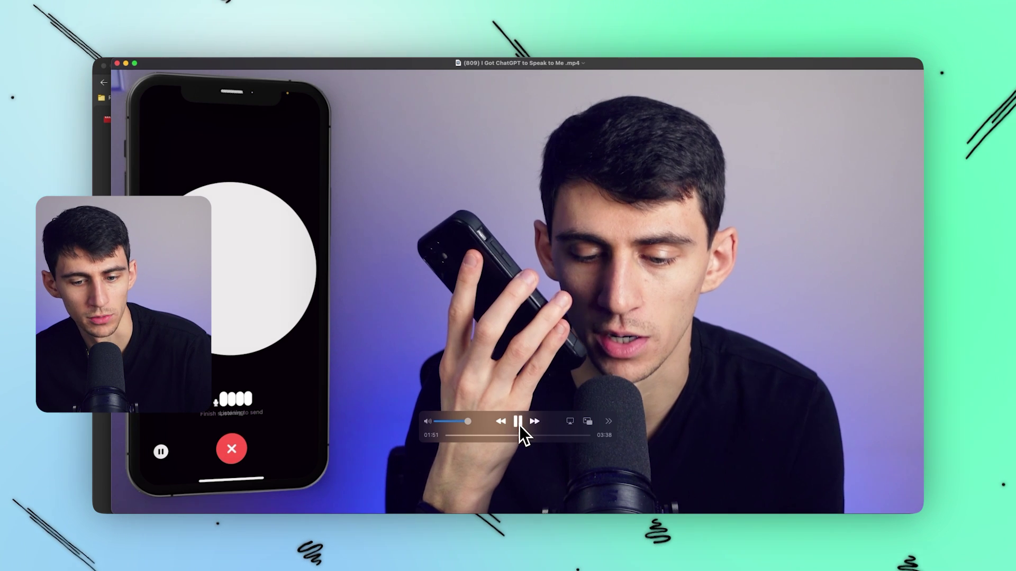
left_click(519, 426)
left_click(116, 63)
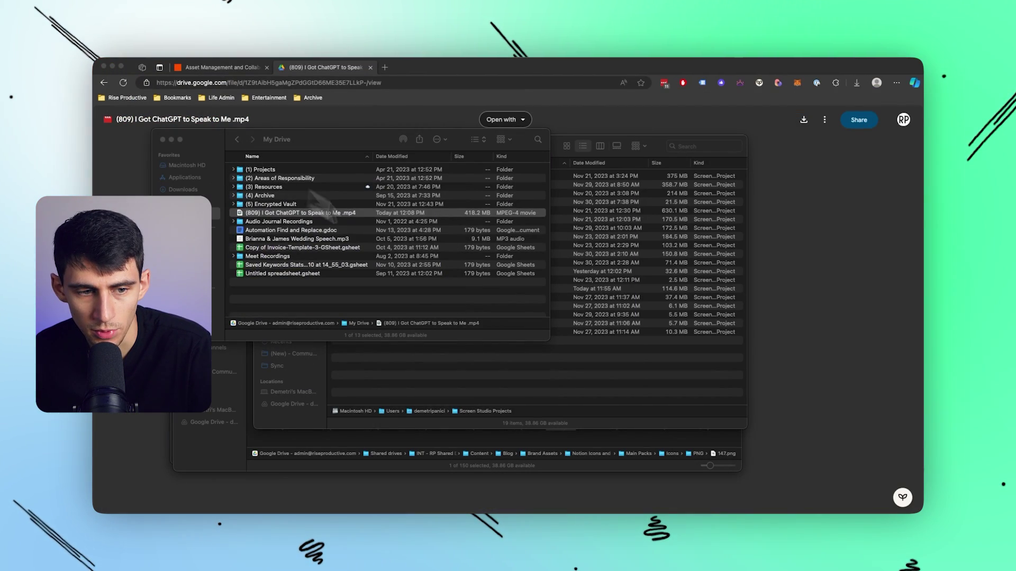
right_click(281, 214)
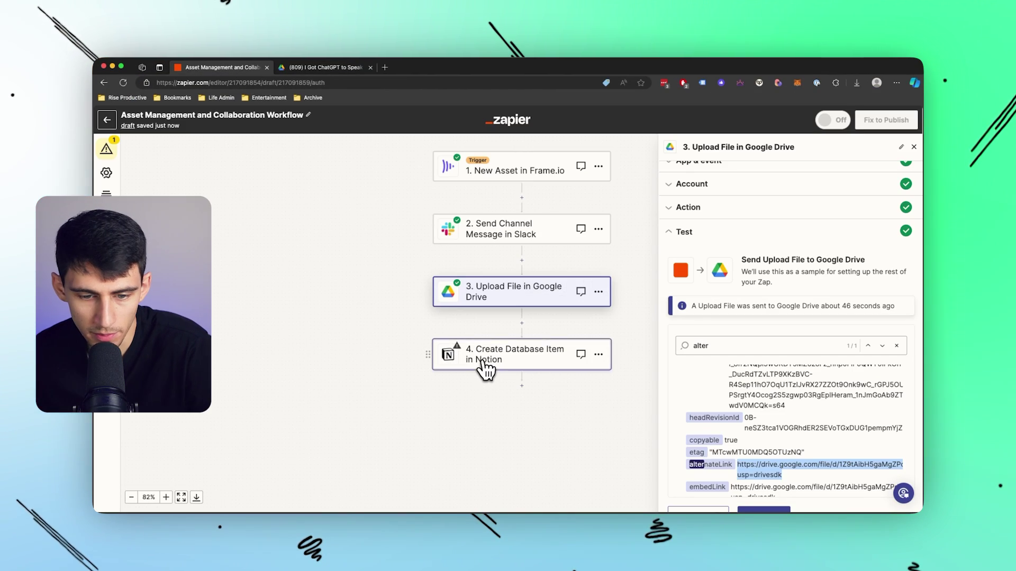
- Connect the Notion account to Create Database Item and choose the EXT | RP - Sub Tasks database
left_click(483, 365)
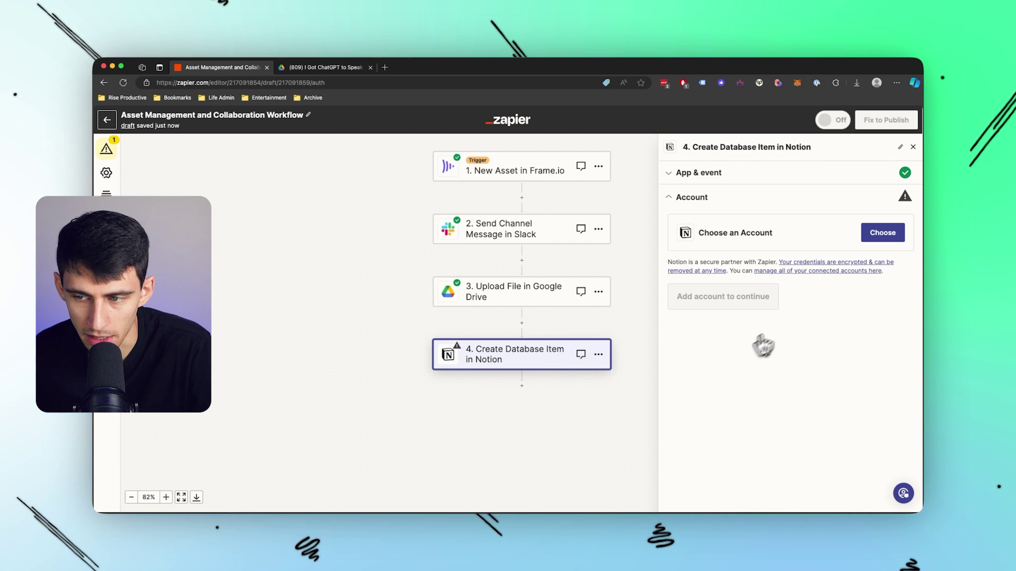
left_click(875, 239)
left_click(814, 315)
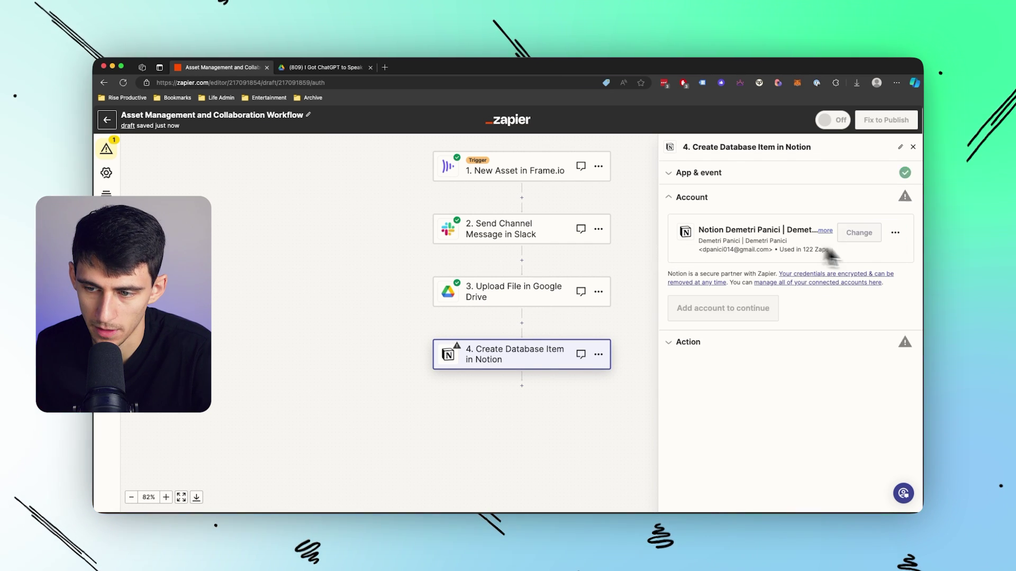
left_click(697, 305)
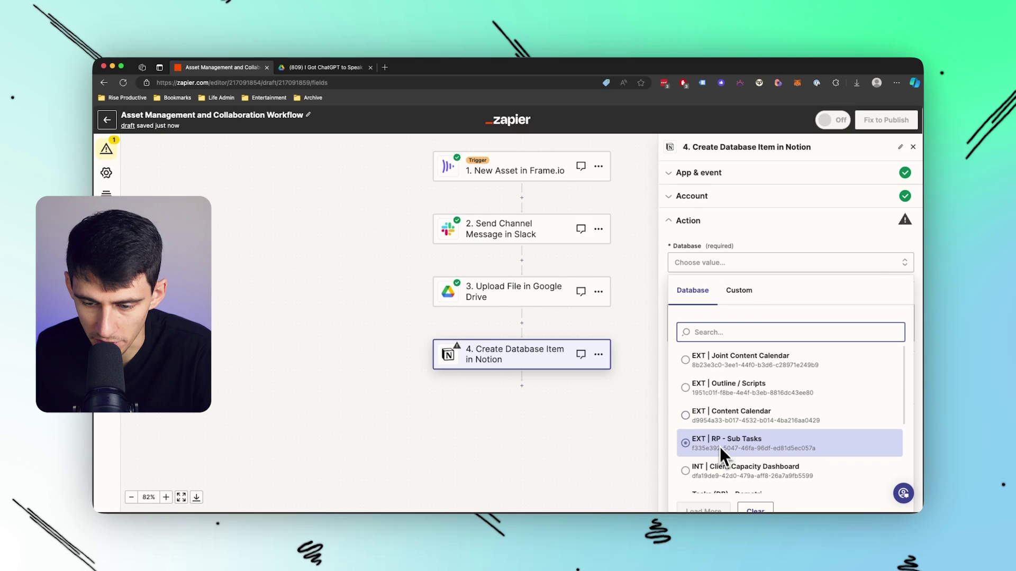
left_click(723, 447)
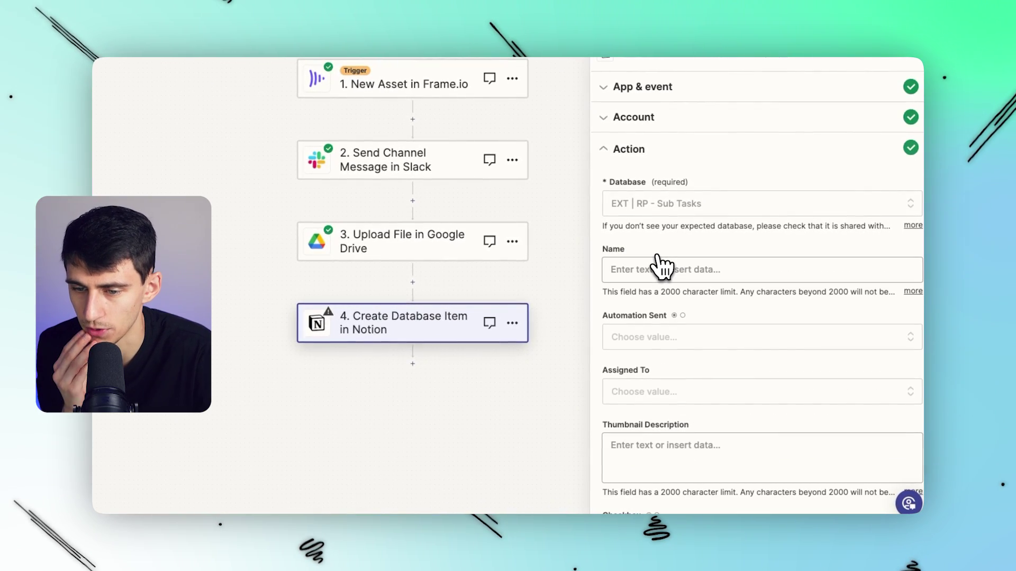
scroll(661, 267, "down", 10)
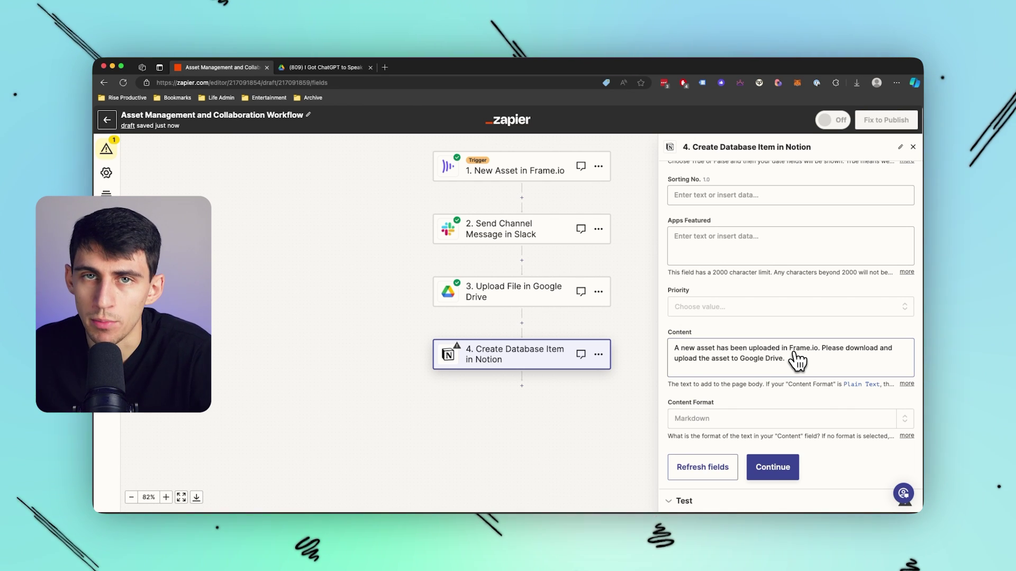
- Review the four-step draft through to its Notion database-item step, then return to the Zaps list
scroll(492, 207, "up", 5)
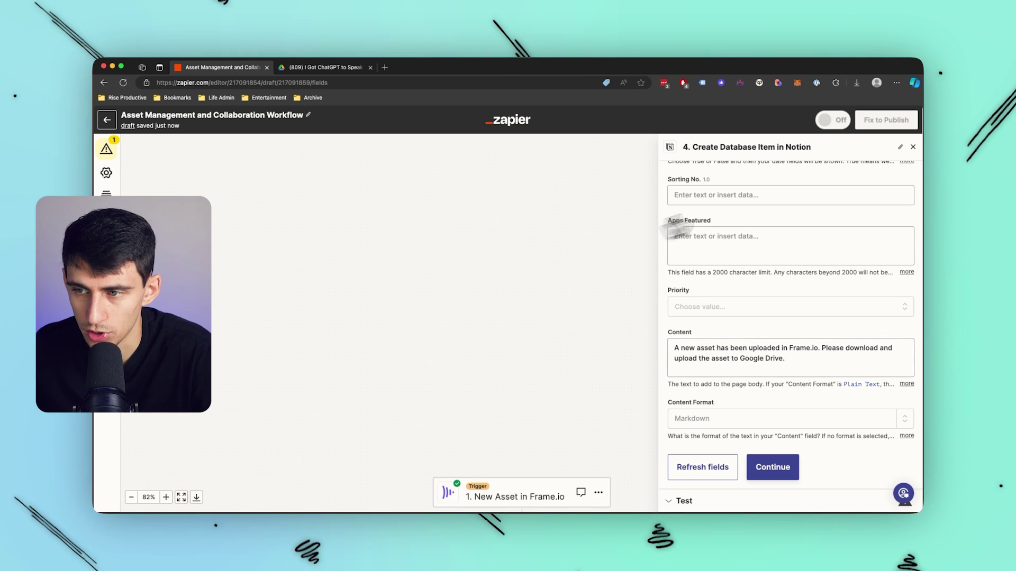
scroll(621, 283, "down", 3)
scroll(566, 314, "down", 1)
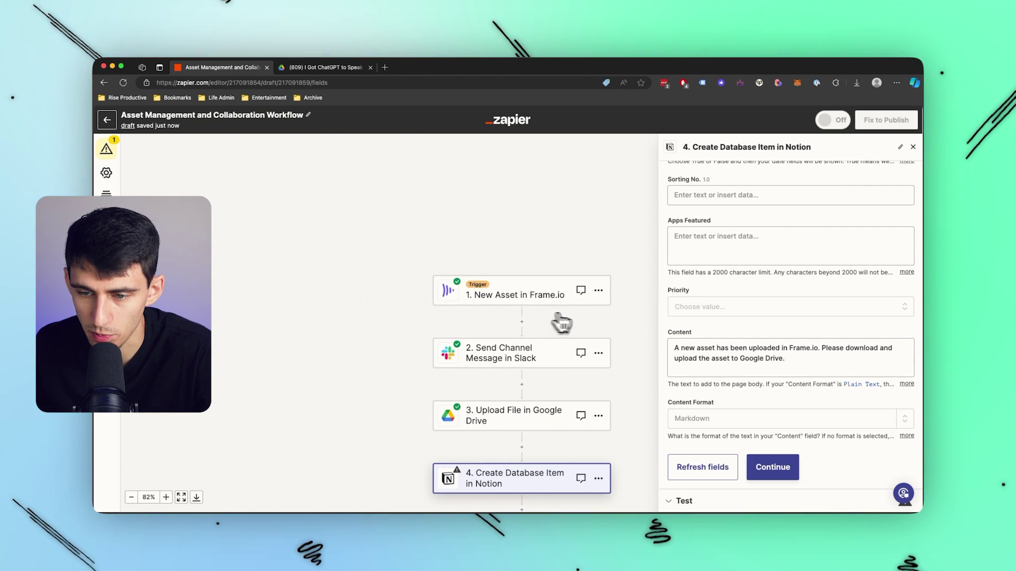
scroll(705, 334, "up", 10)
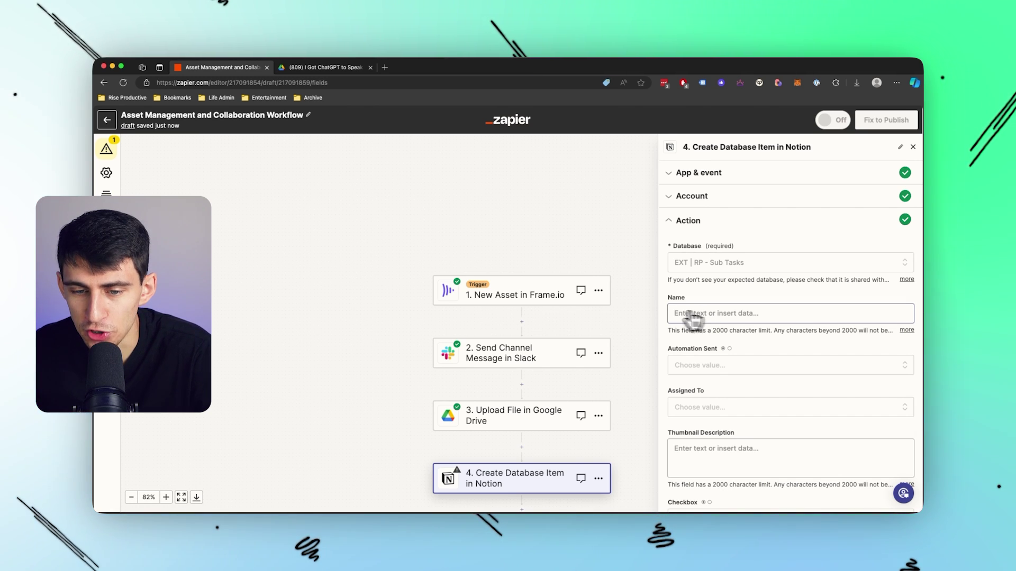
scroll(585, 308, "down", 2)
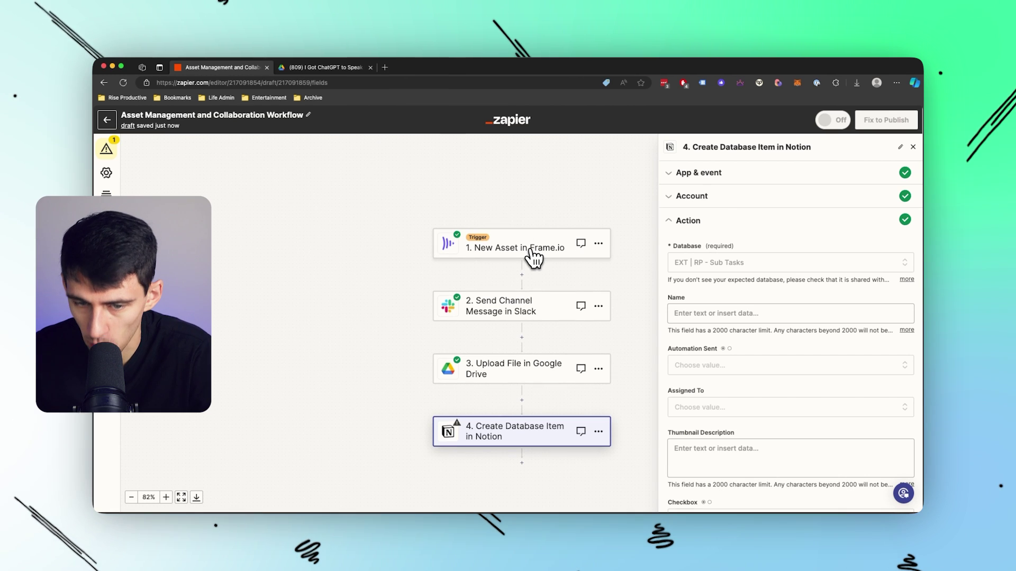
scroll(534, 258, "down", 1)
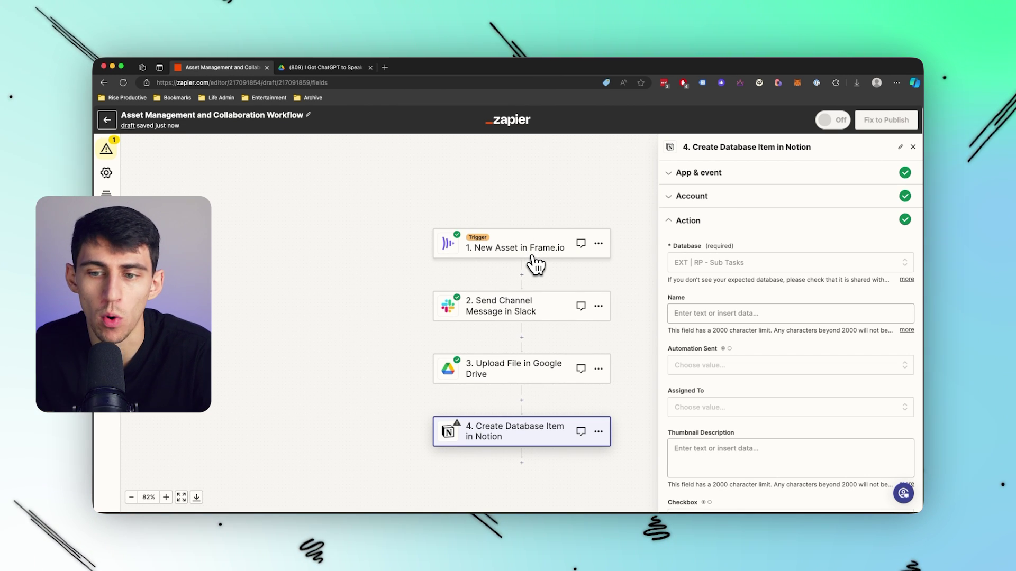
left_click(107, 119)
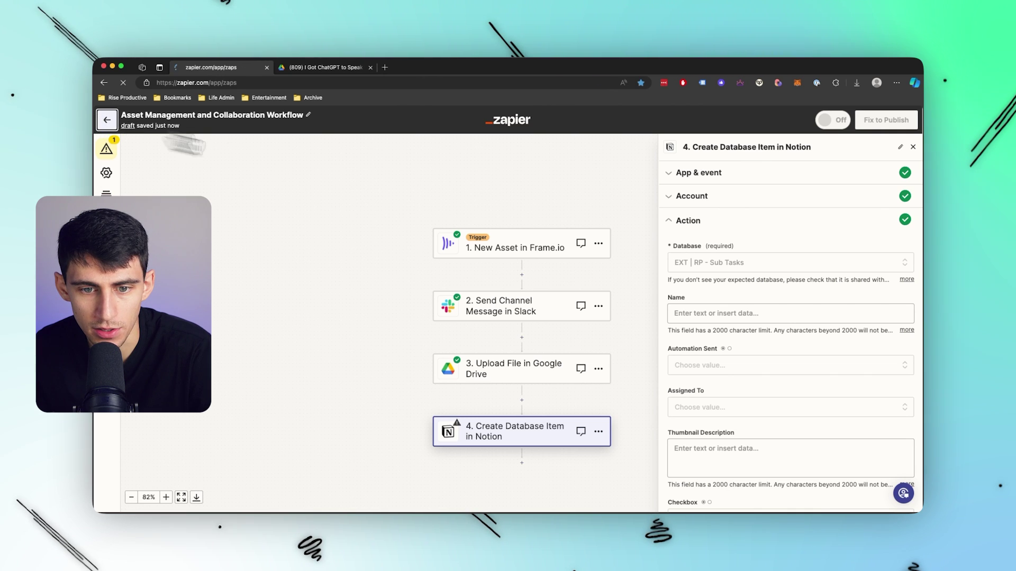
- Start a new Zap and have AI generate a Frame.io-to-Slack alert for the video QA team
left_click(878, 191)
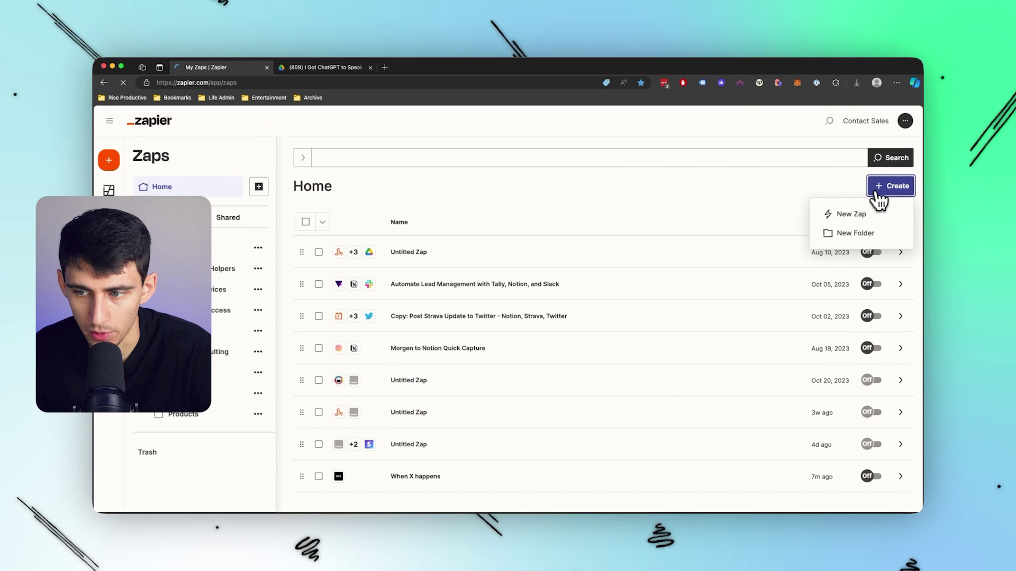
left_click(853, 216)
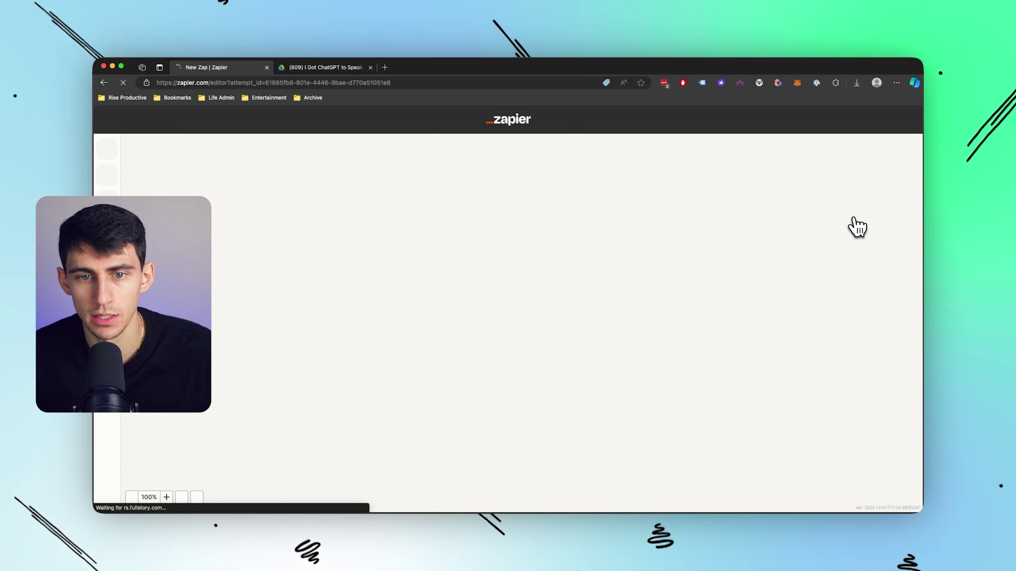
left_click(503, 207)
type("When a new ")
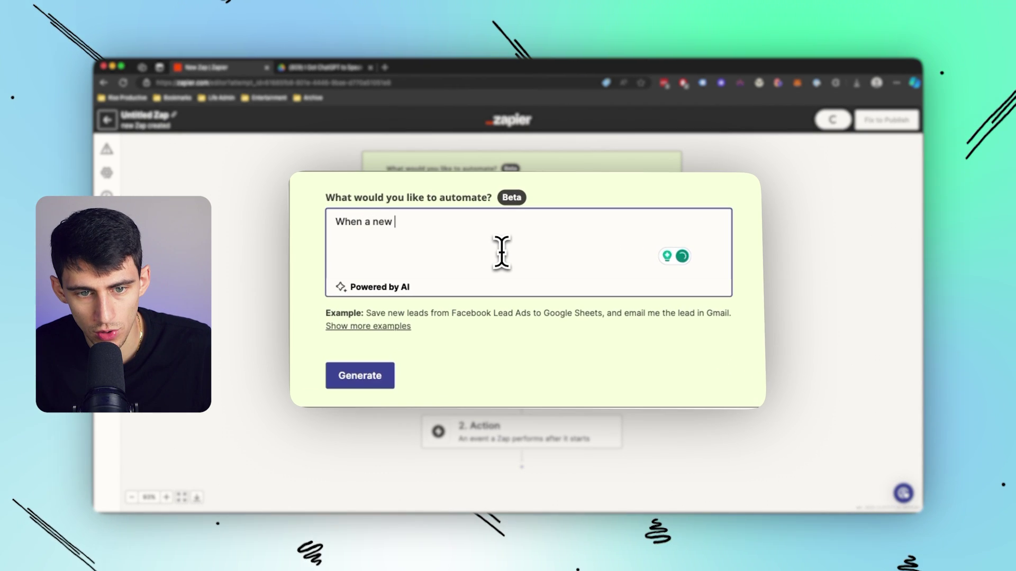
type("frame.io asset is uploaded. Take the frame.io asset n")
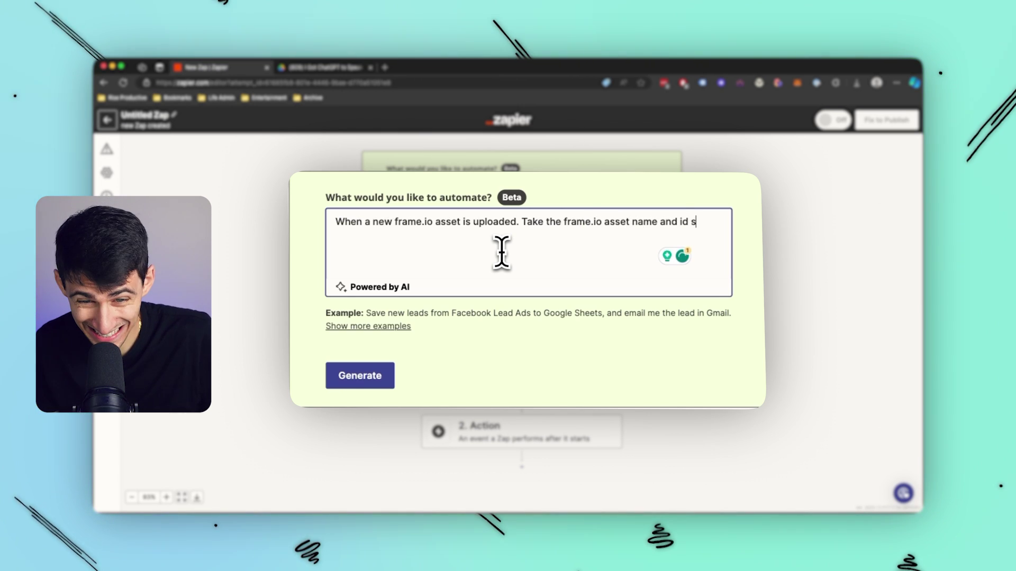
type("a me")
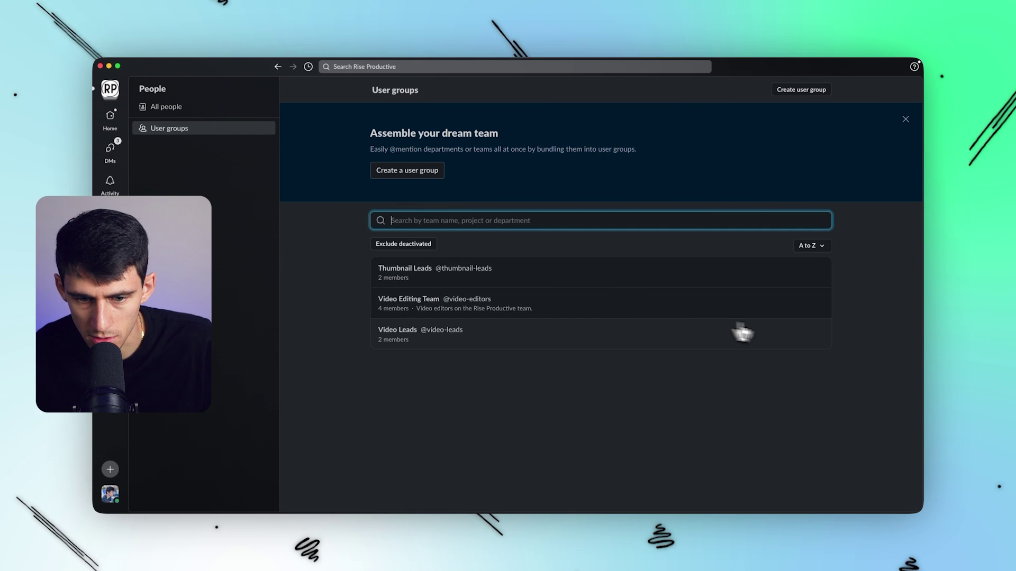
left_click(739, 333)
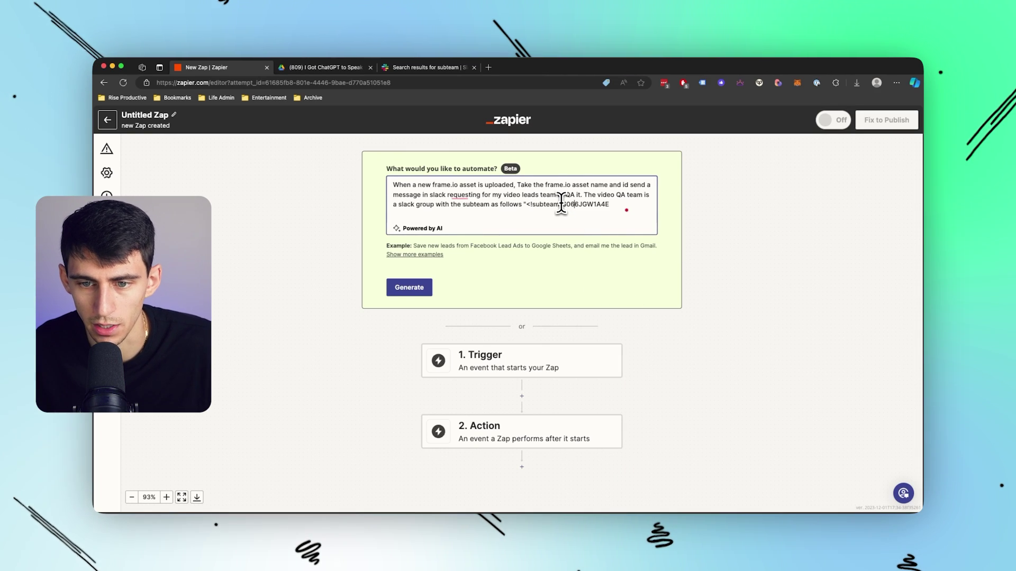
left_click(418, 287)
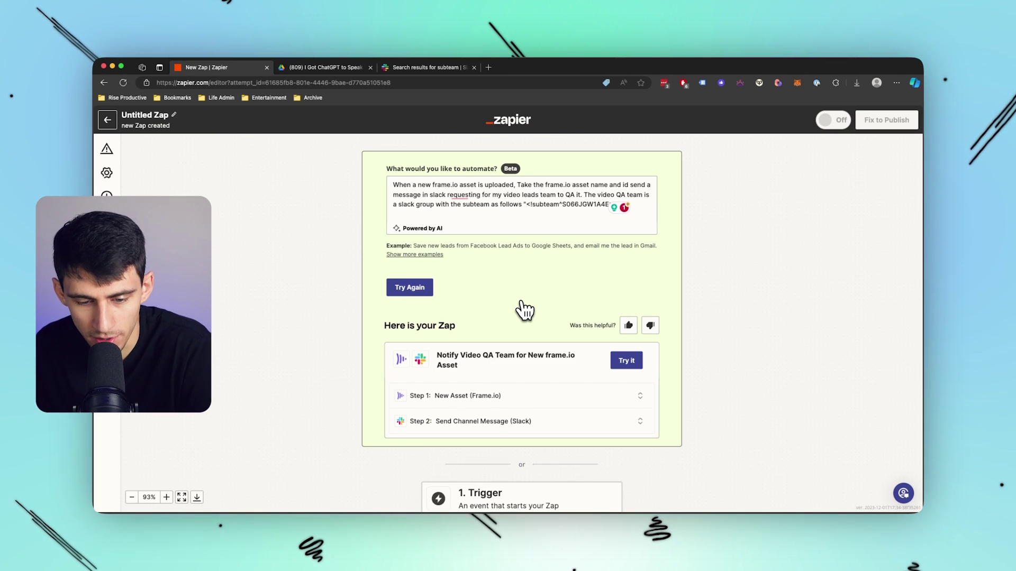
- Open the generated Zap in the editor and test its Frame.io trigger
left_click(626, 361)
left_click(876, 232)
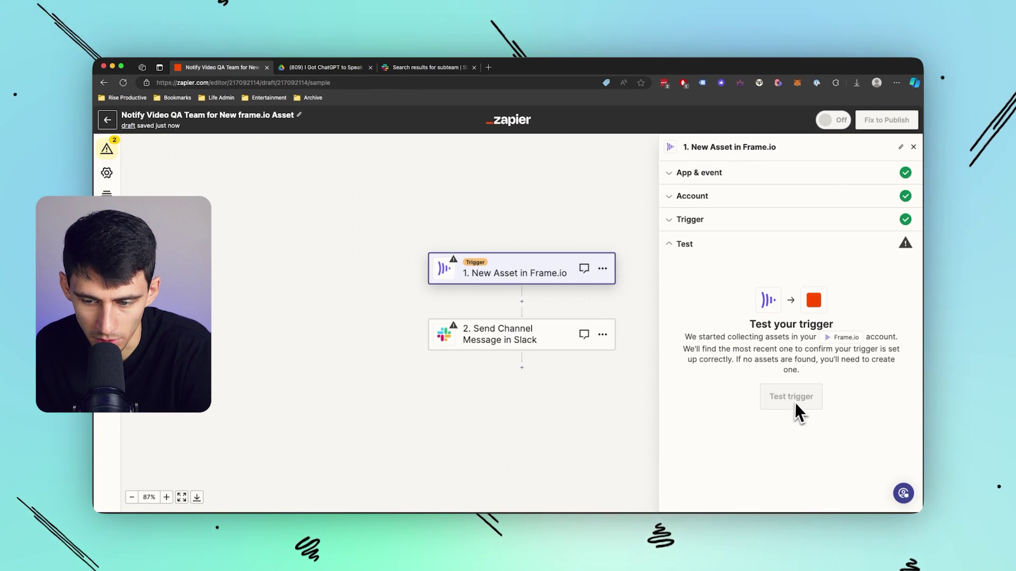
left_click(793, 403)
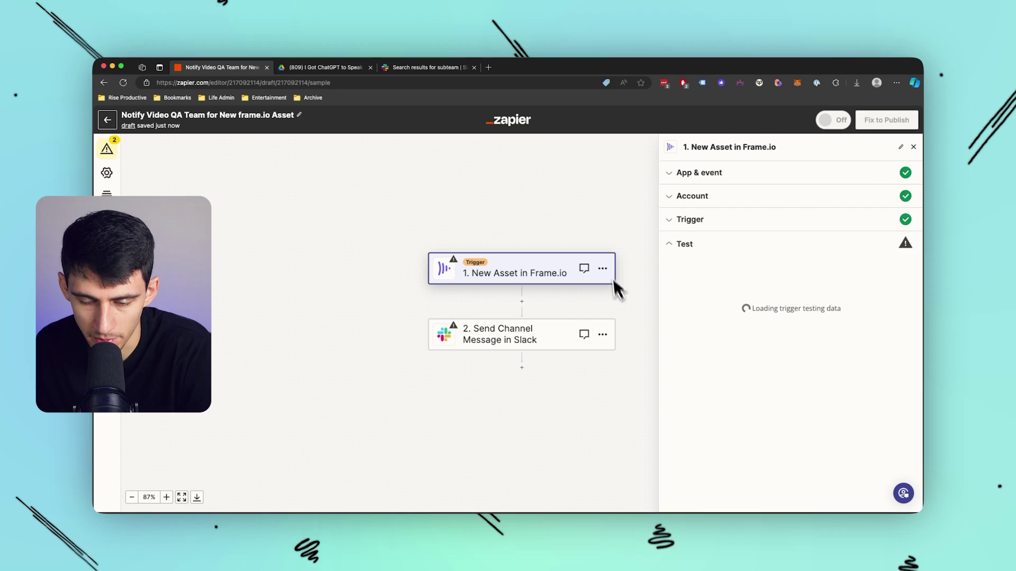
- Connect a Slack account to the channel-message step
left_click(504, 340)
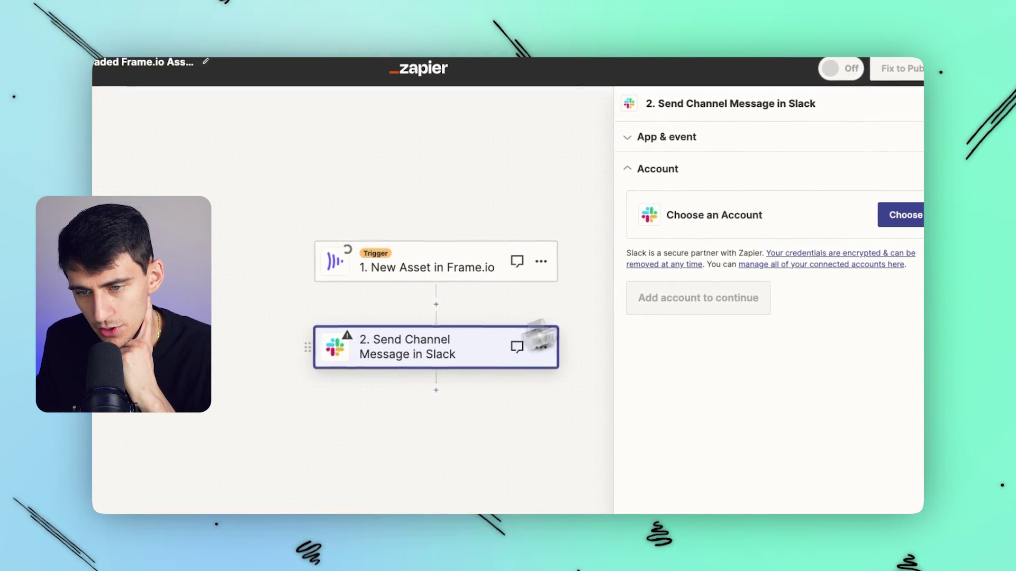
left_click(881, 222)
left_click(714, 296)
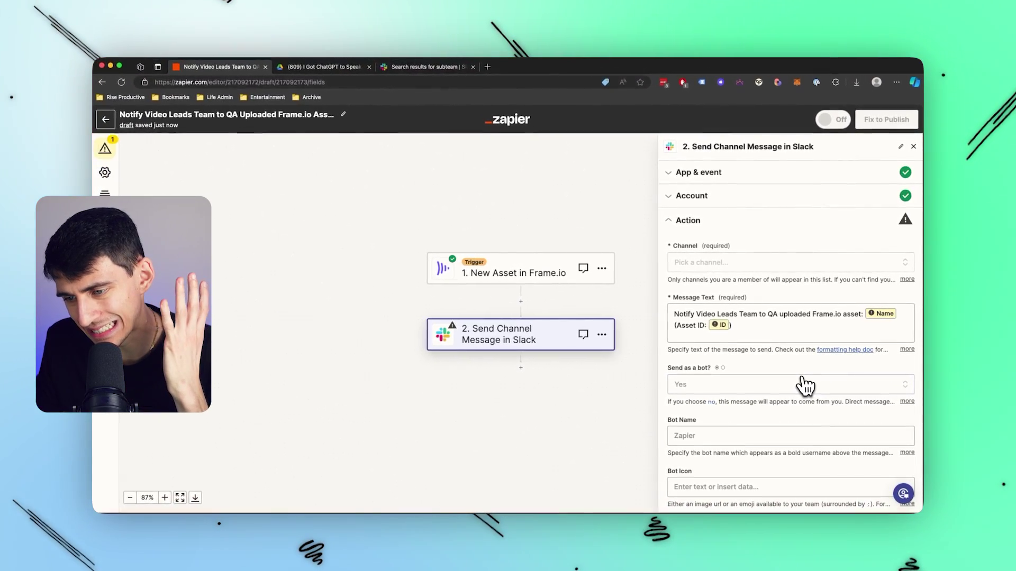